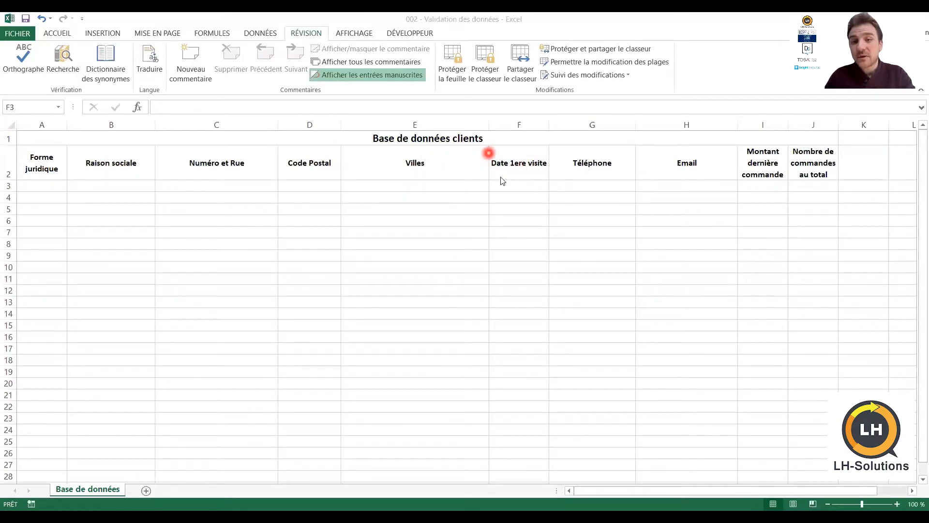
# Select the Date 1ere visite cells from F3 to the last row and open the data validation menu
pyautogui.click(525, 184)
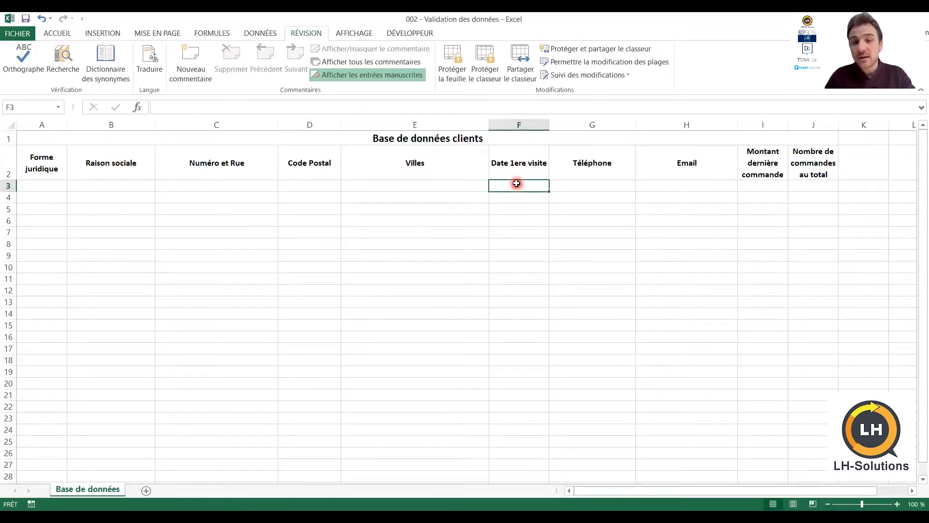
pyautogui.moveTo(517, 186); pyautogui.dragTo(529, 356)
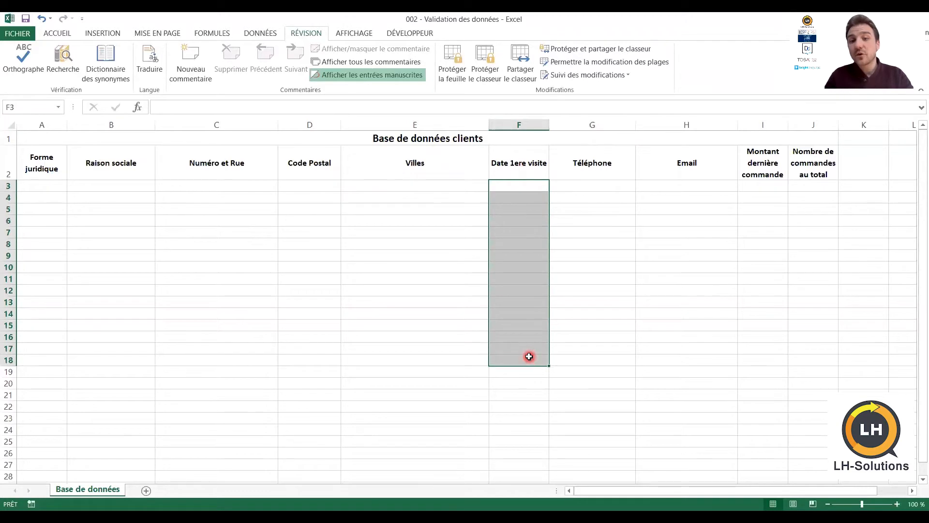
pyautogui.click(514, 187)
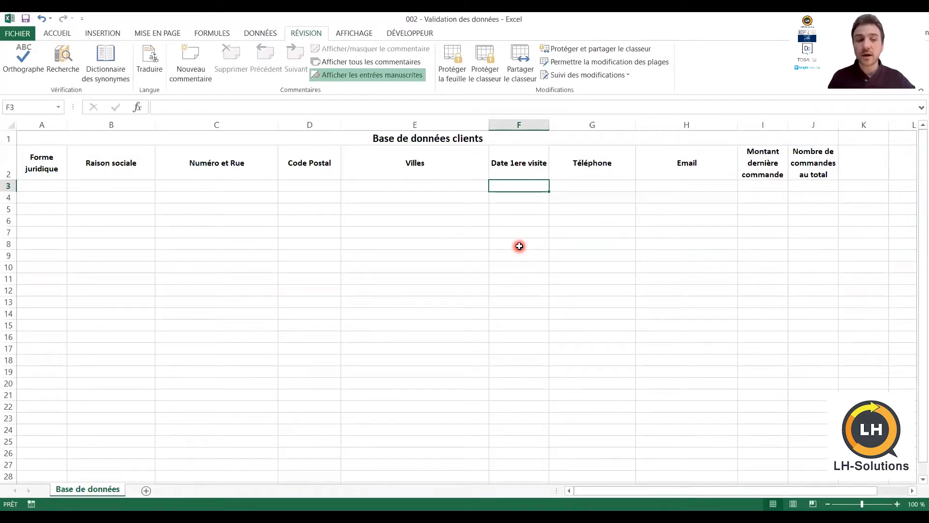
pyautogui.hotkey('ctrl', 'shift', 'Down')
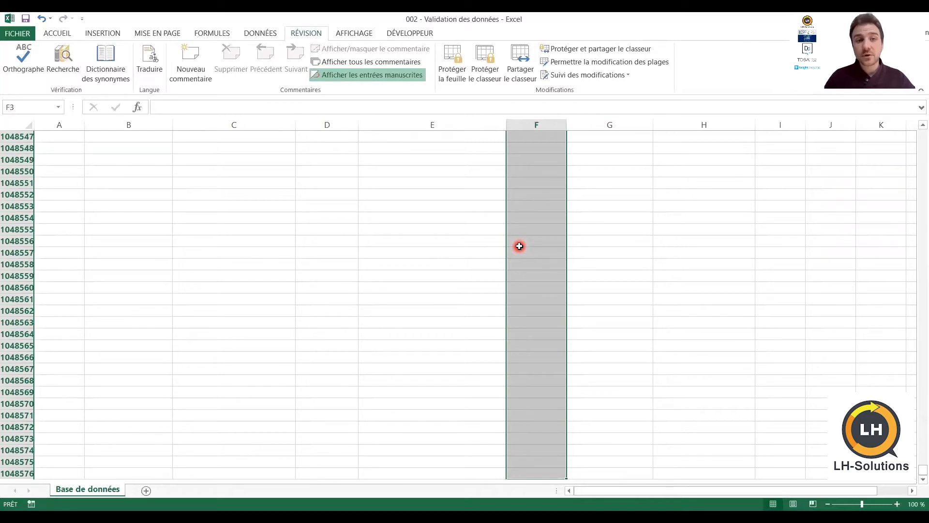
pyautogui.click(269, 34)
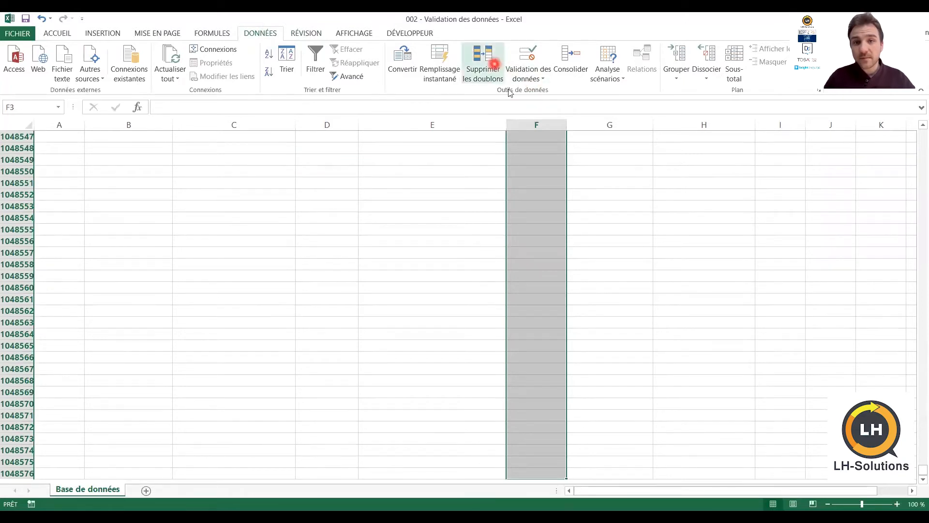
pyautogui.click(543, 79)
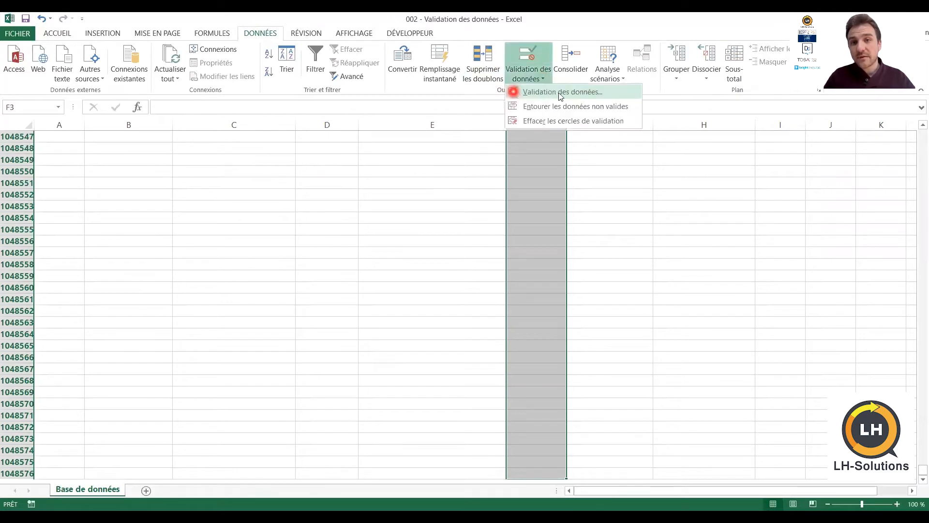
# In Data Validation, allow Date with the condition 'supérieure ou égale à'
pyautogui.click(619, 94)
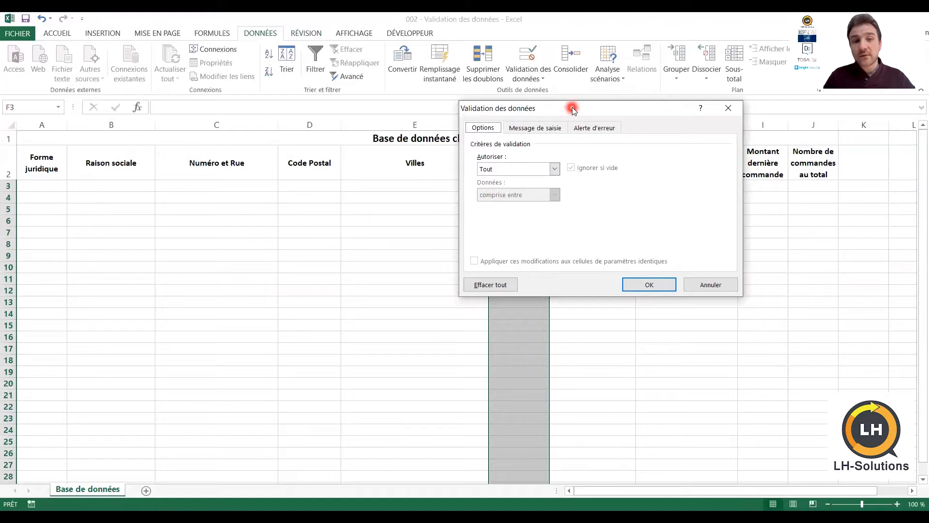
pyautogui.moveTo(572, 108); pyautogui.dragTo(293, 129)
pyautogui.click(209, 167)
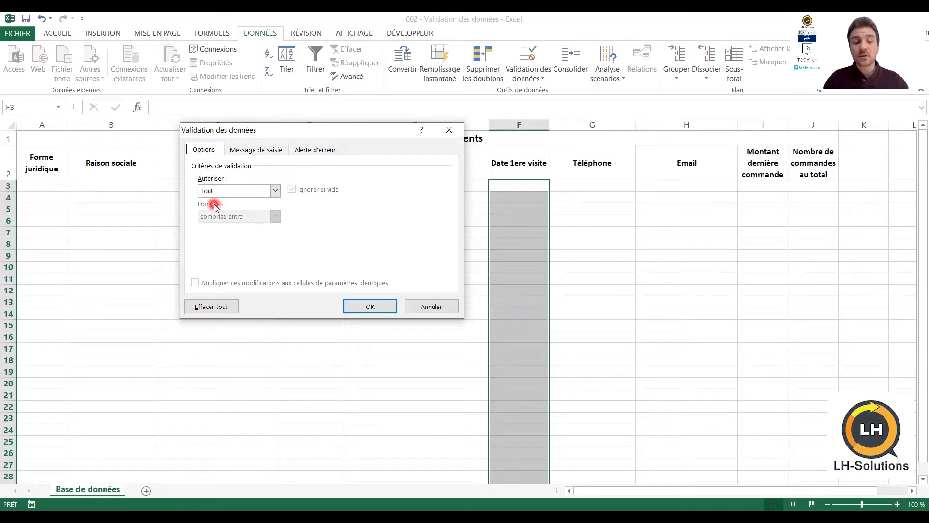
pyautogui.click(275, 191)
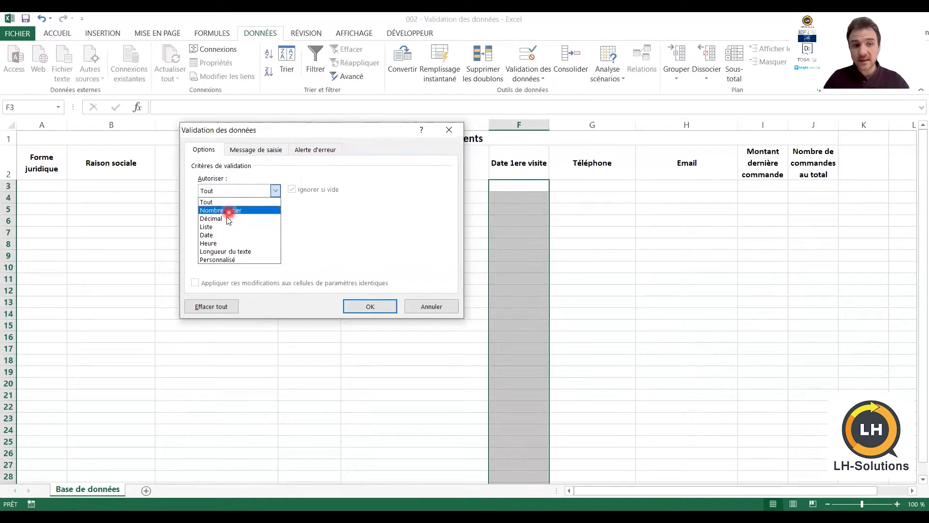
pyautogui.click(216, 235)
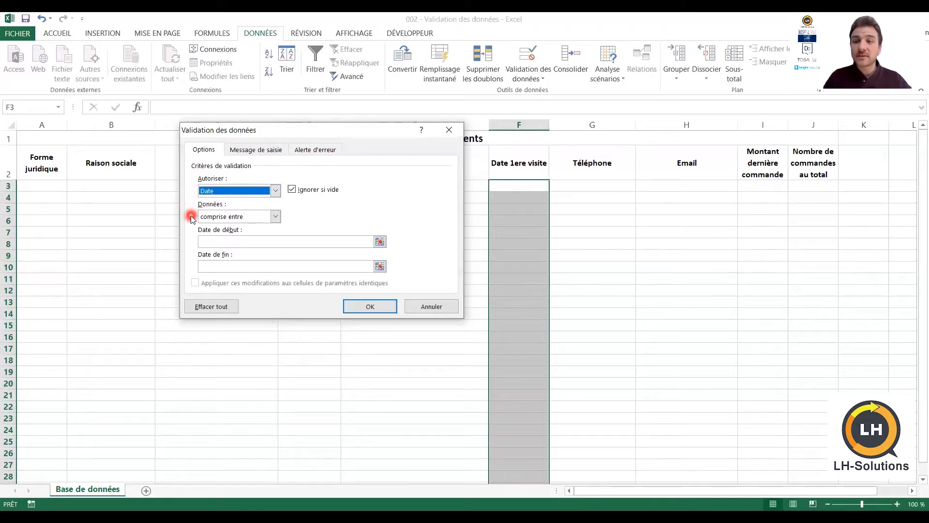
pyautogui.click(275, 218)
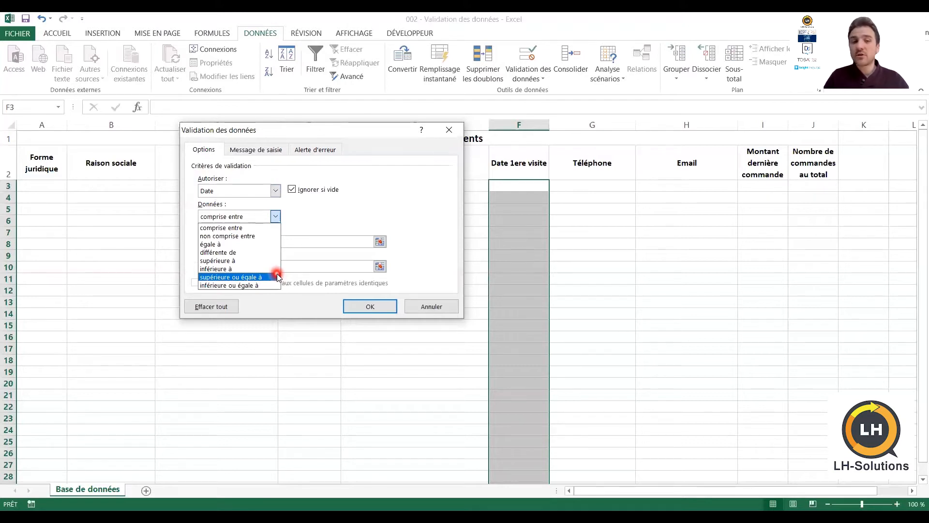
pyautogui.click(262, 275)
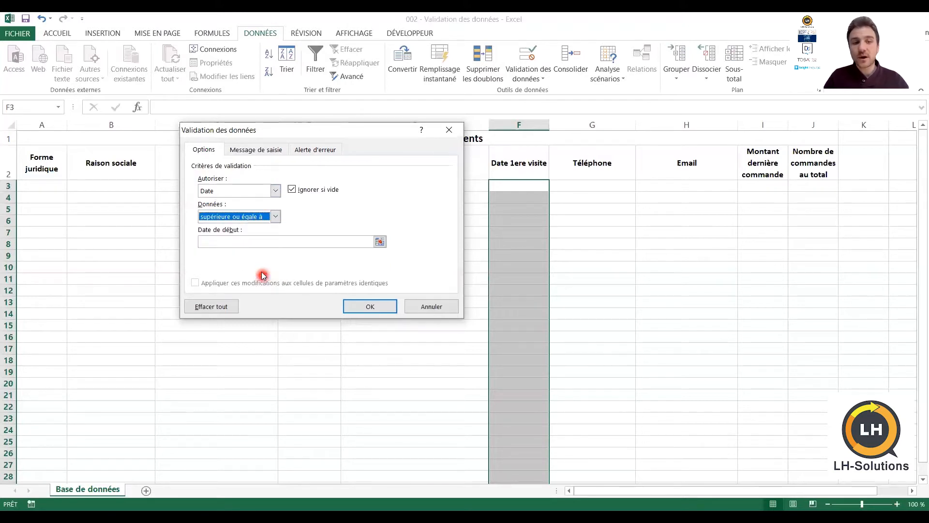
pyautogui.click(262, 242)
# Enter 01/01/2020 as the start date and apply the rule
pyautogui.write('01/01/2020')
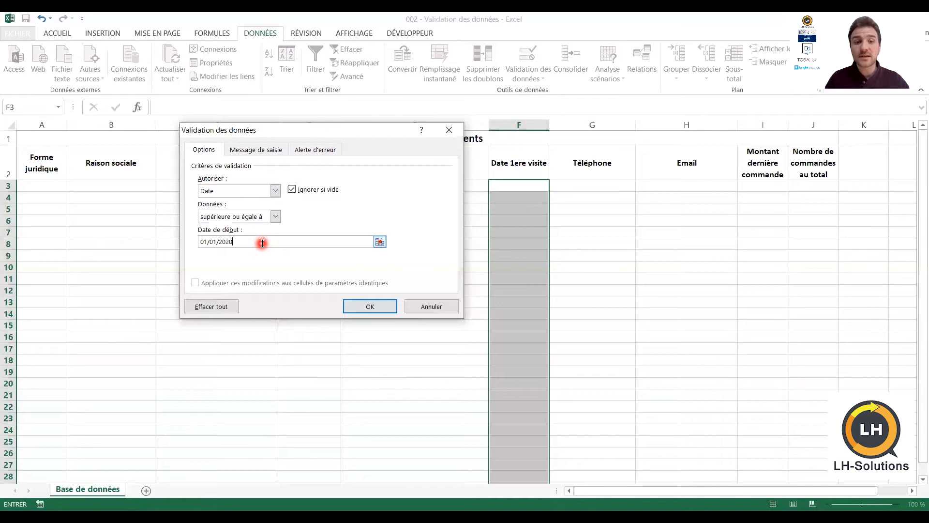
pyautogui.click(364, 306)
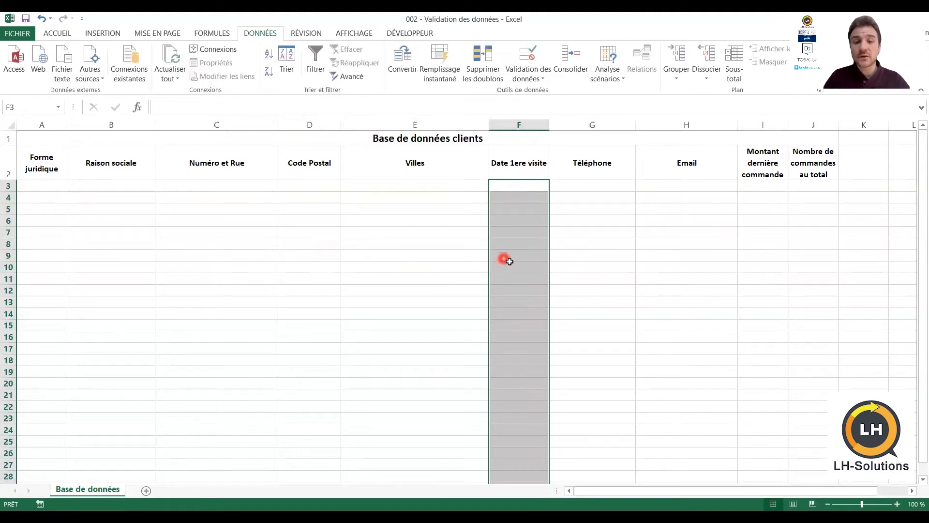
pyautogui.click(524, 188)
pyautogui.click(548, 276)
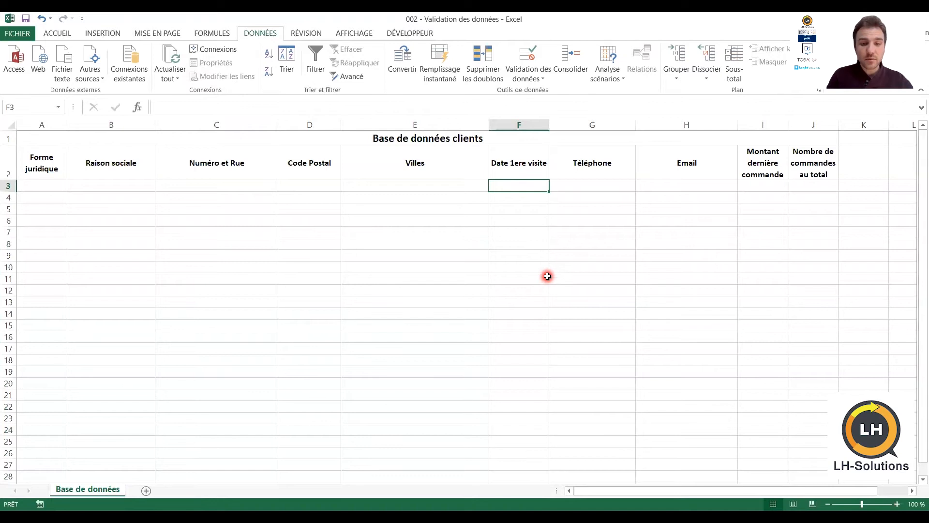
pyautogui.write('Formation')
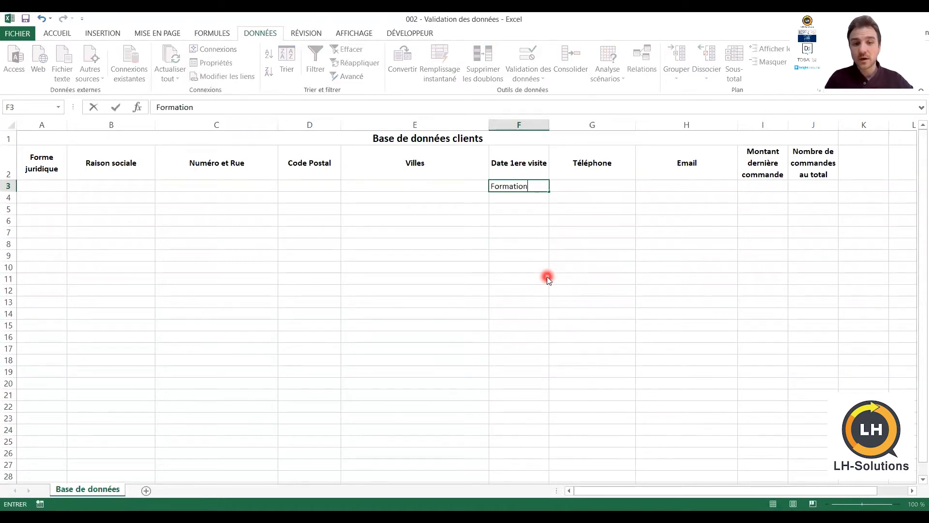
pyautogui.press('Return')
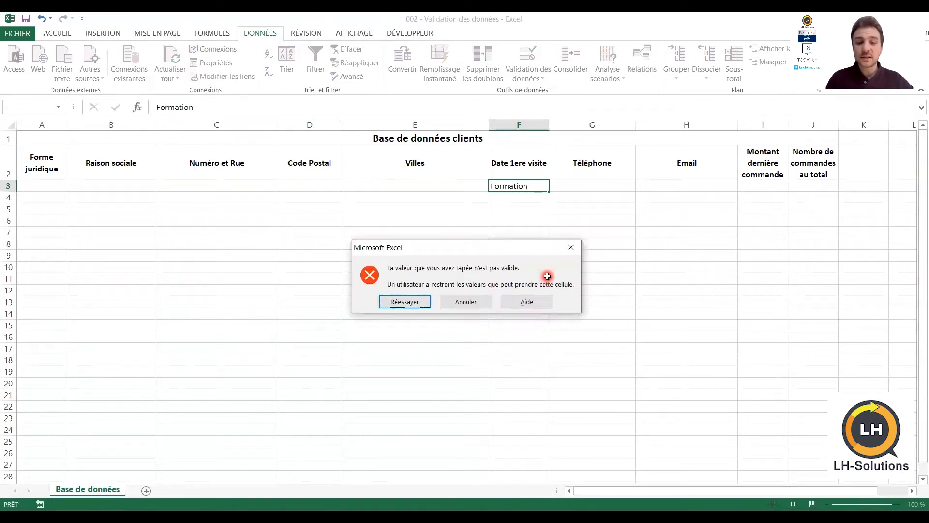
pyautogui.press('Escape')
pyautogui.write('29/04/2019')
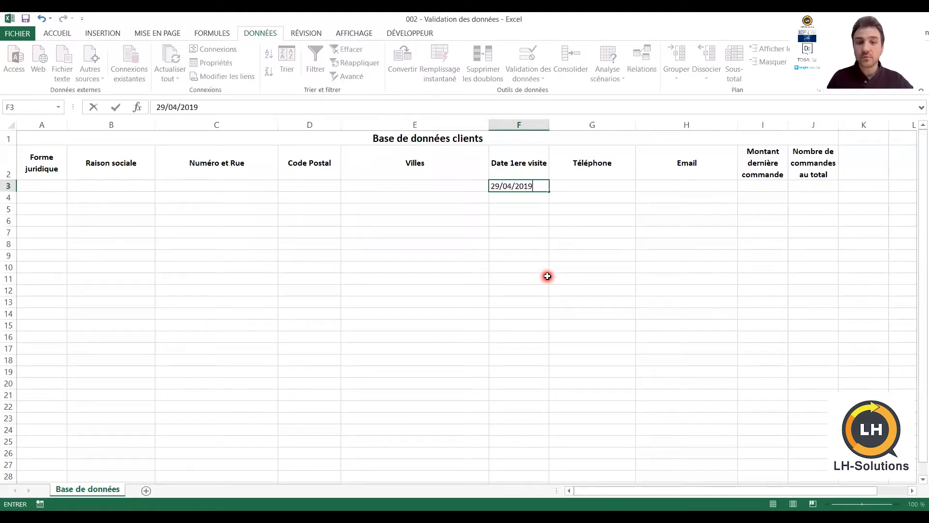
pyautogui.press('Return')
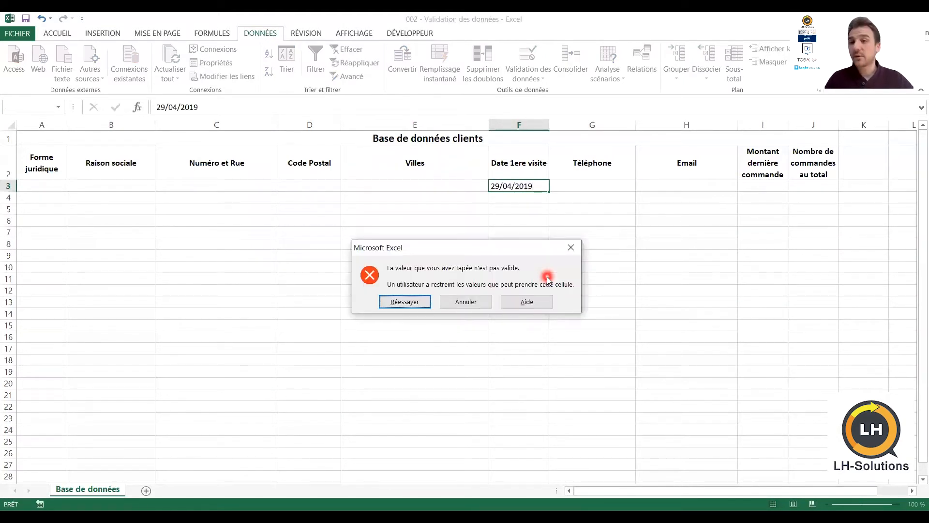
pyautogui.press('Escape')
pyautogui.write('02/')
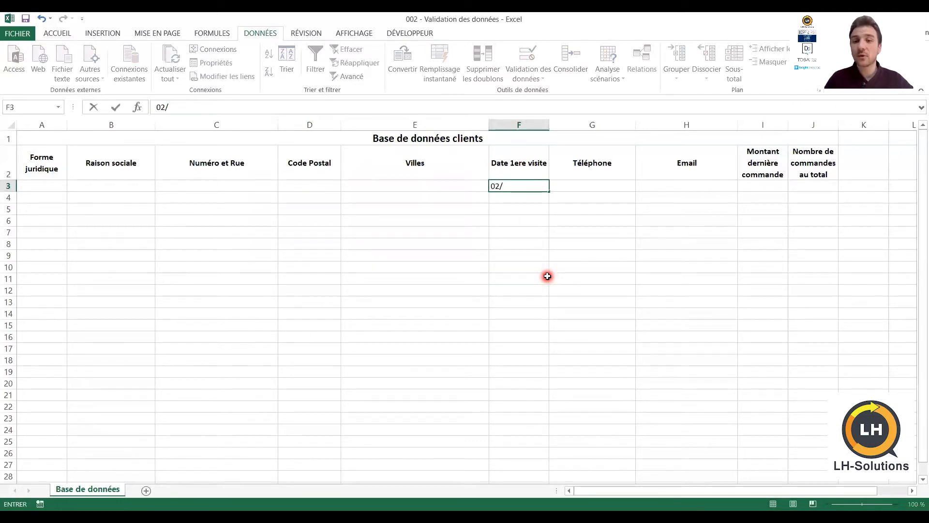
pyautogui.write('02')
pyautogui.write('020')
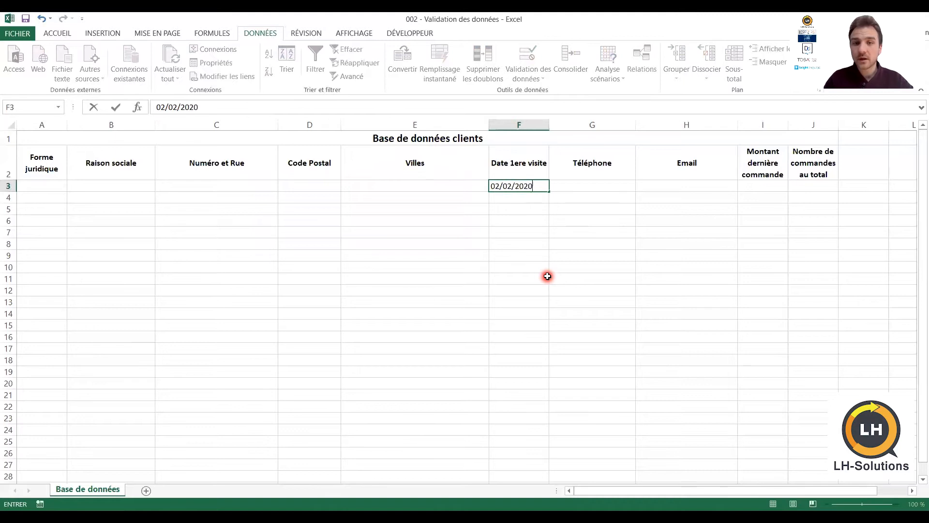
pyautogui.press('Return')
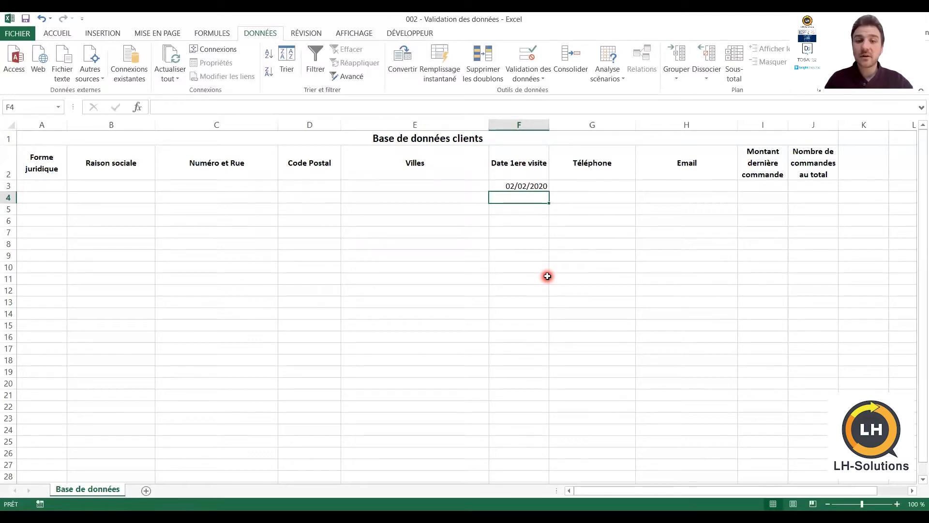
pyautogui.press('Up')
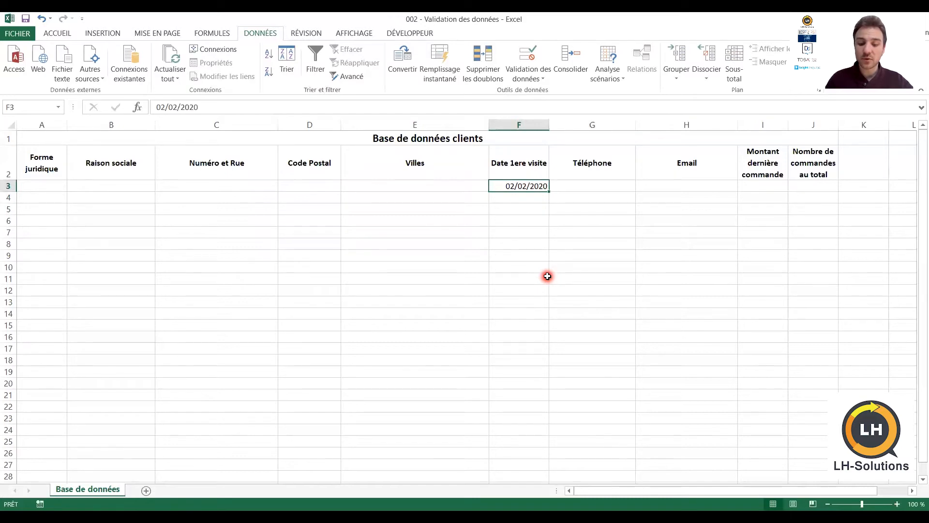
pyautogui.press('Delete')
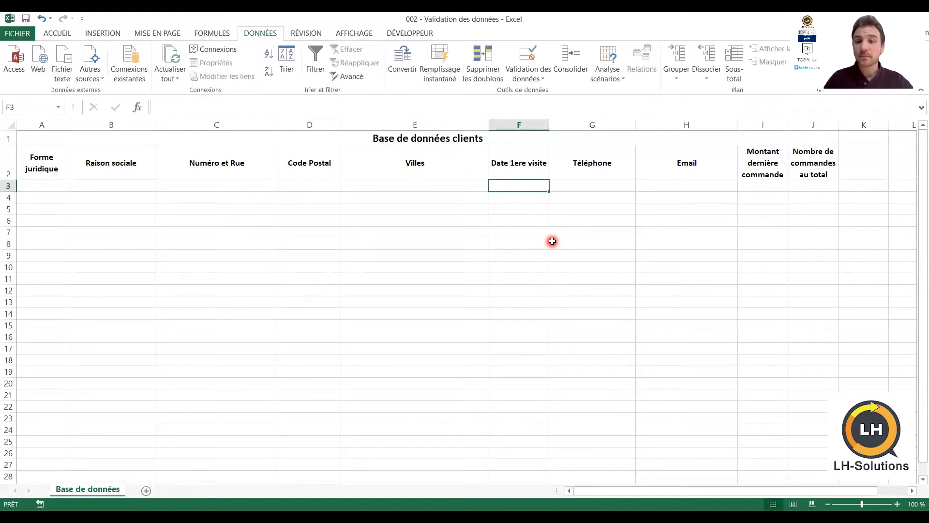
pyautogui.press('Right')
pyautogui.press('Right')
pyautogui.press('Right')
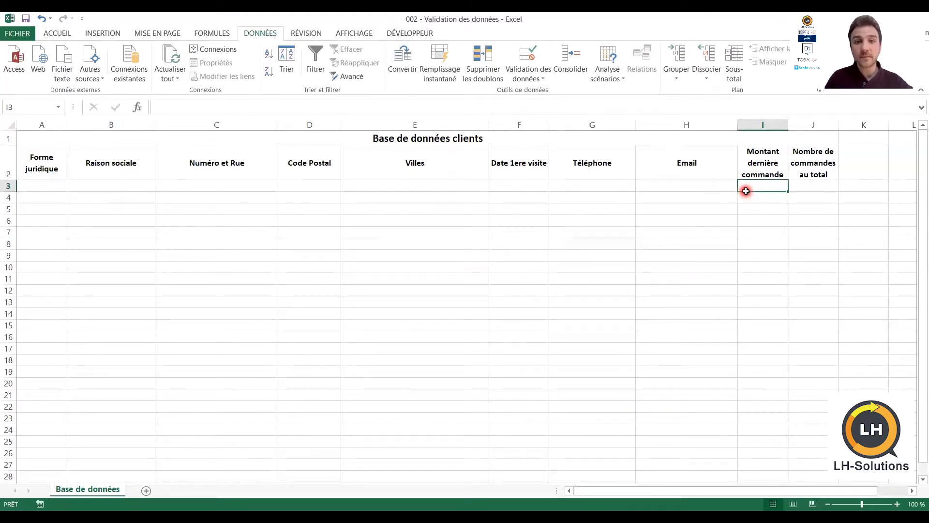
# Validate I3 to the column end as Décimal, supérieure ou égale à, minimum 0
pyautogui.hotkey('ctrl', 'shift', 'Down')
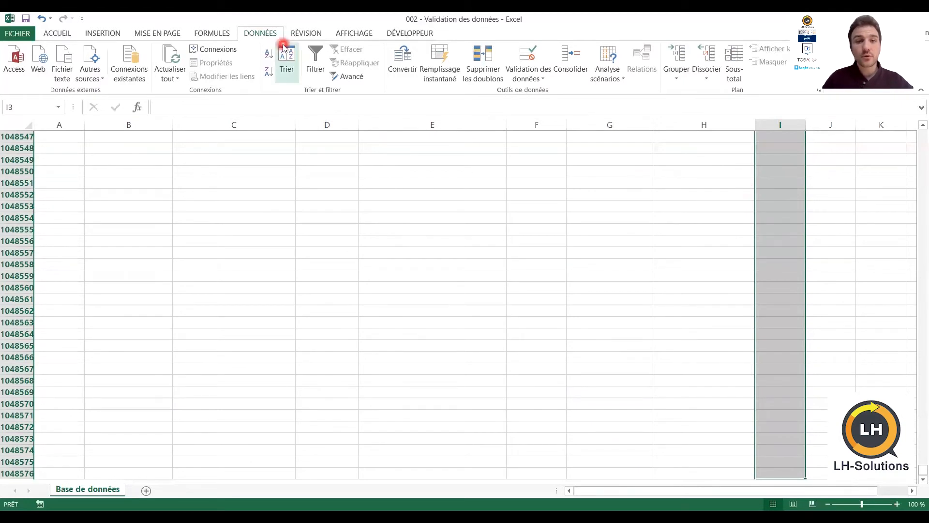
pyautogui.click(531, 81)
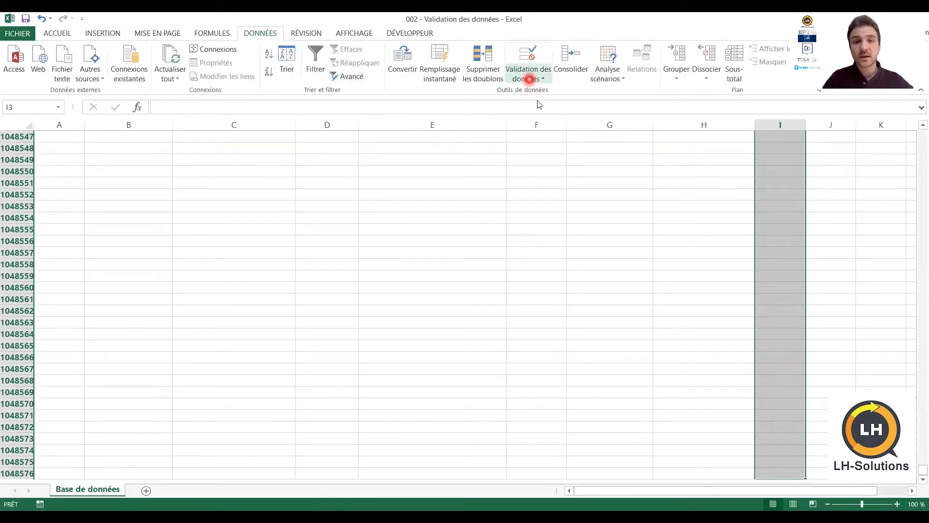
pyautogui.click(539, 96)
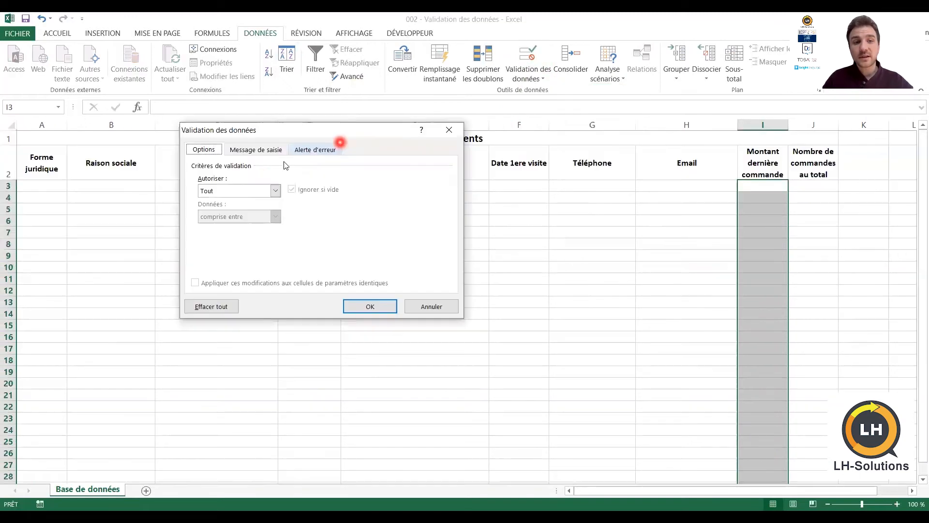
pyautogui.click(238, 191)
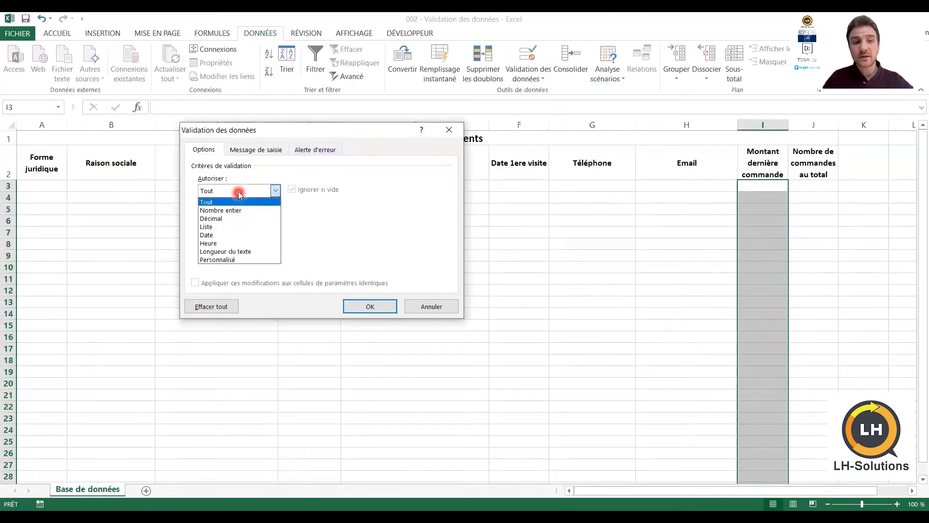
pyautogui.click(213, 219)
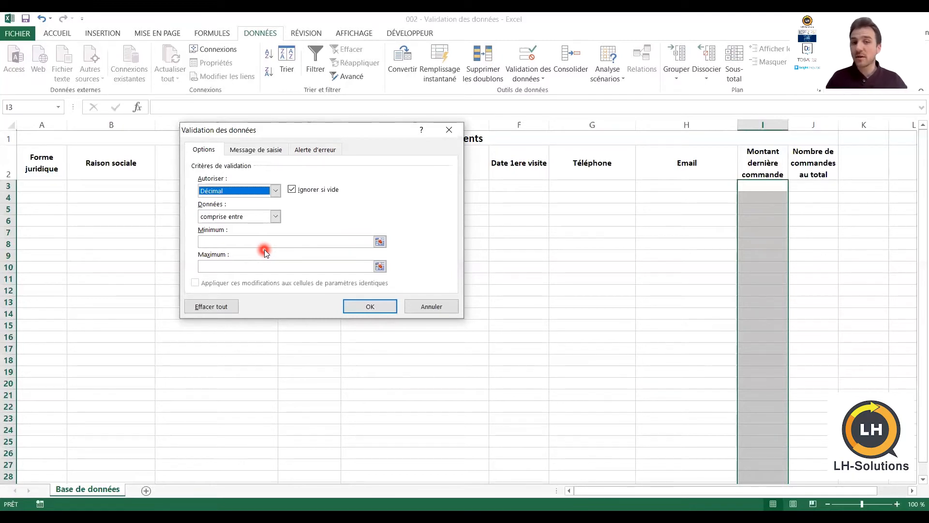
pyautogui.click(233, 219)
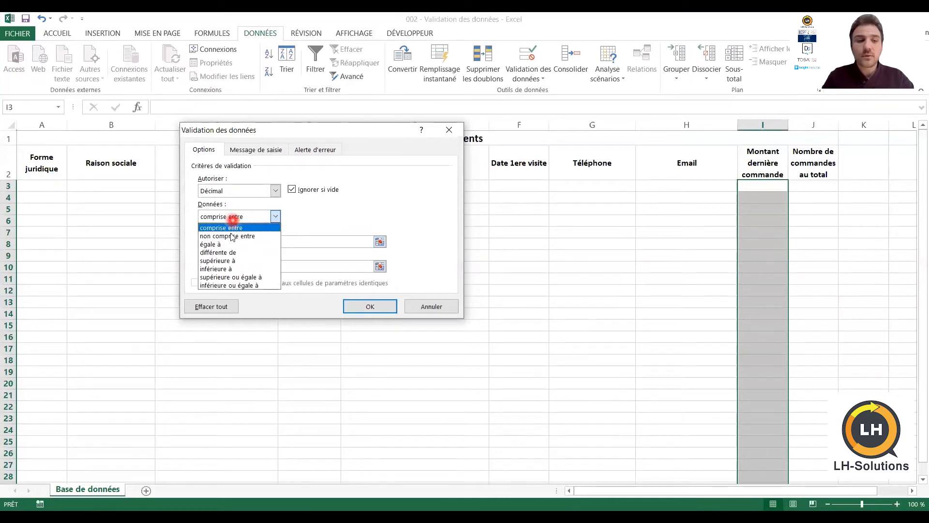
pyautogui.click(248, 277)
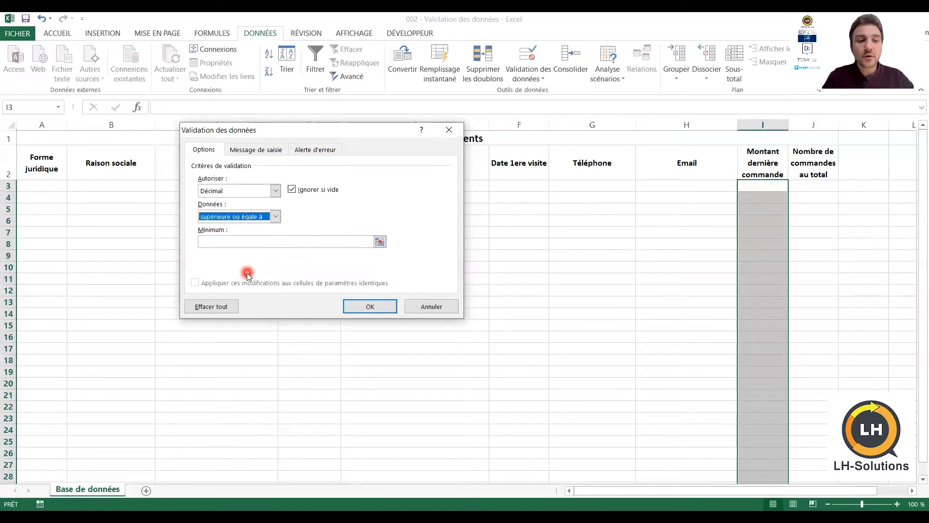
pyautogui.click(244, 245)
pyautogui.write('0')
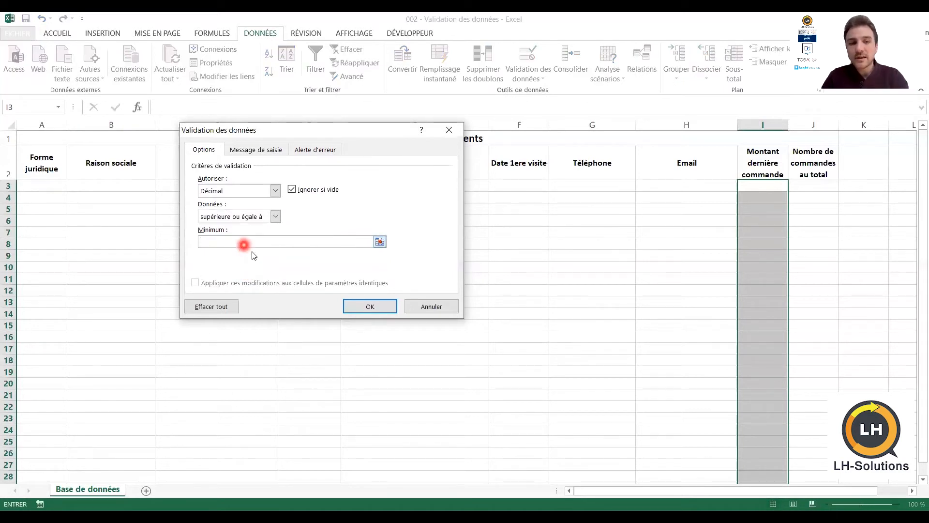
pyautogui.click(371, 307)
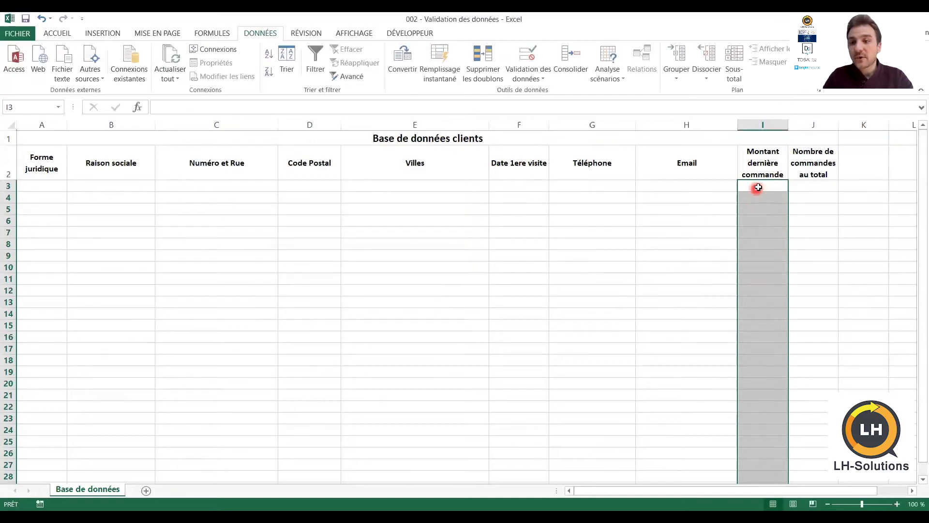
pyautogui.click(758, 188)
pyautogui.write('-15')
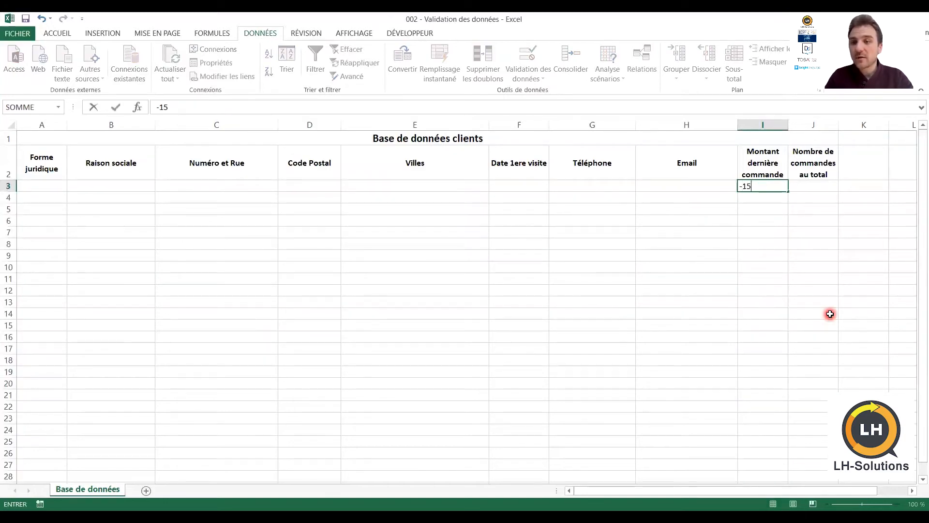
pyautogui.press('Return')
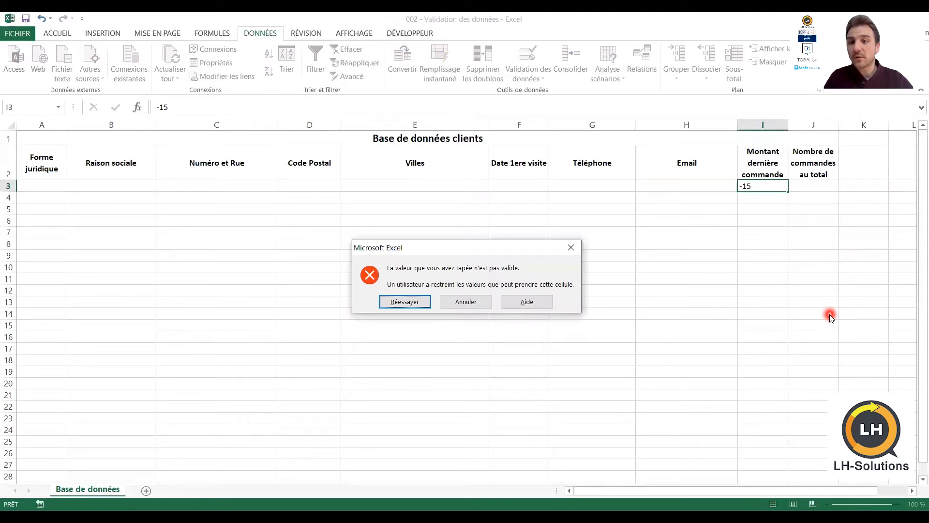
pyautogui.press('Return')
pyautogui.write('formation')
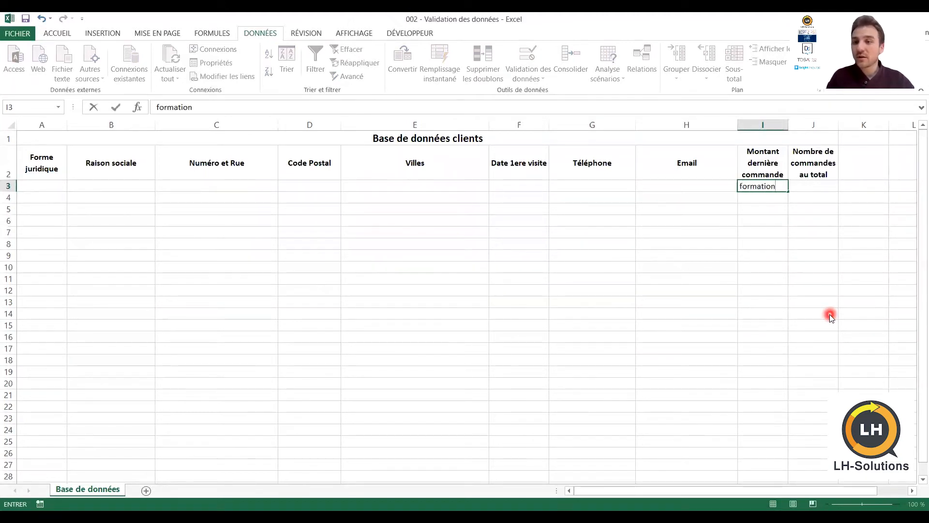
pyautogui.press('Return')
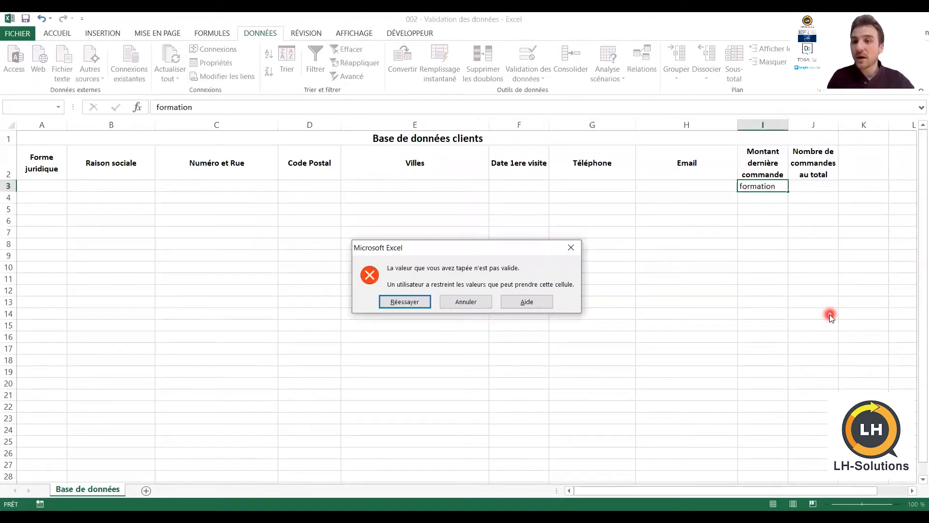
pyautogui.press('Return')
pyautogui.write('15000')
pyautogui.press('Return')
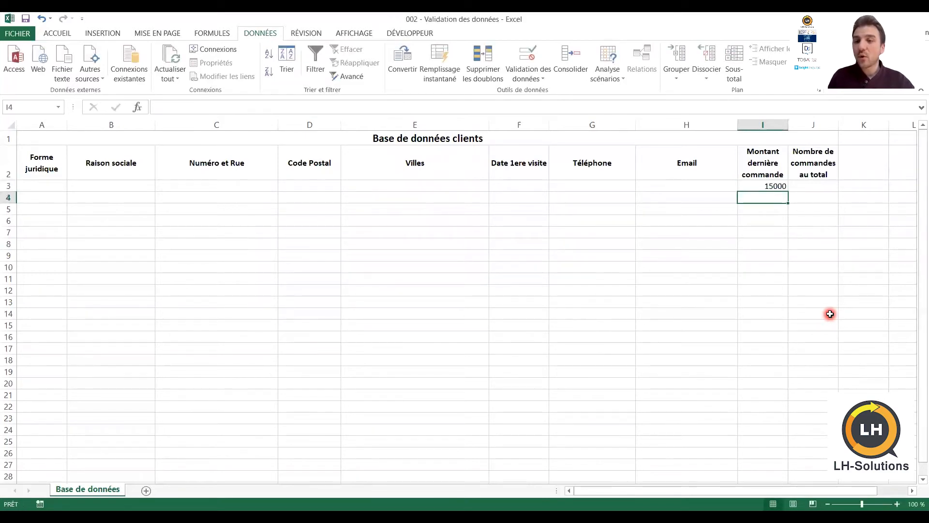
pyautogui.press('Up')
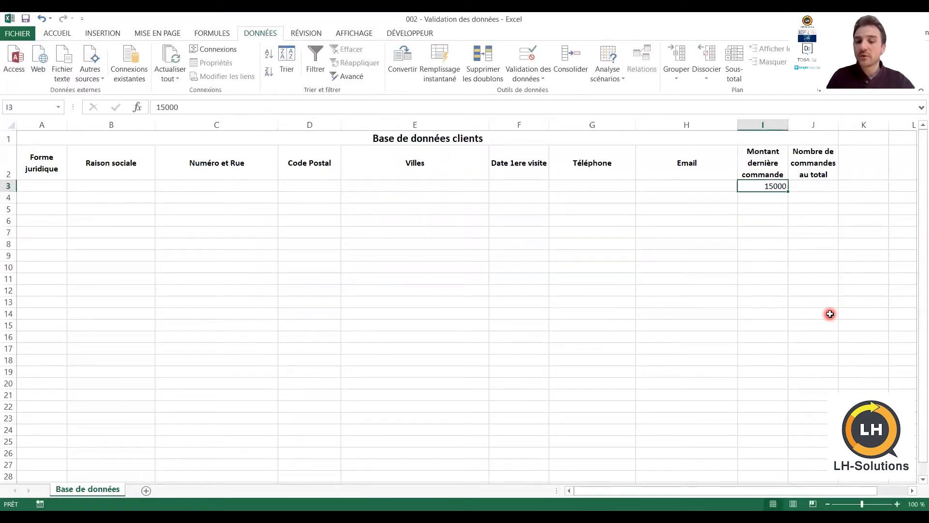
pyautogui.press('Delete')
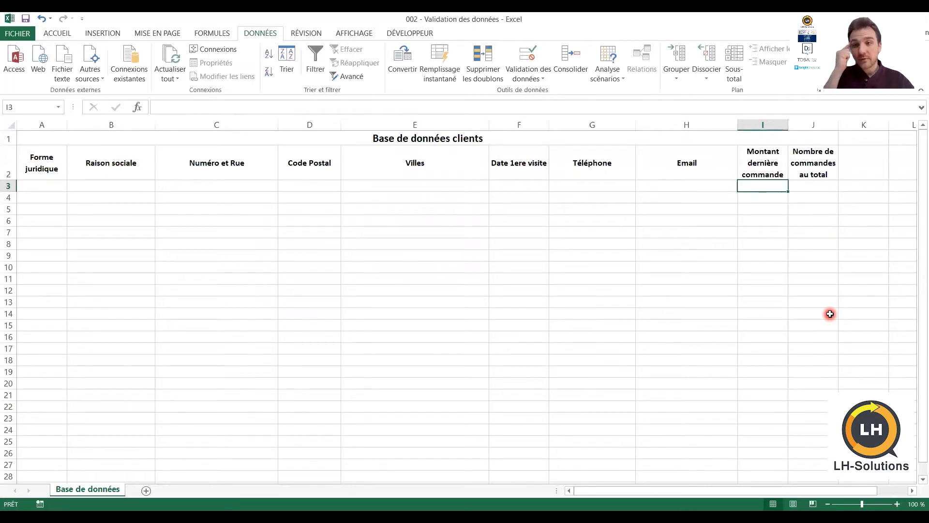
pyautogui.click(794, 188)
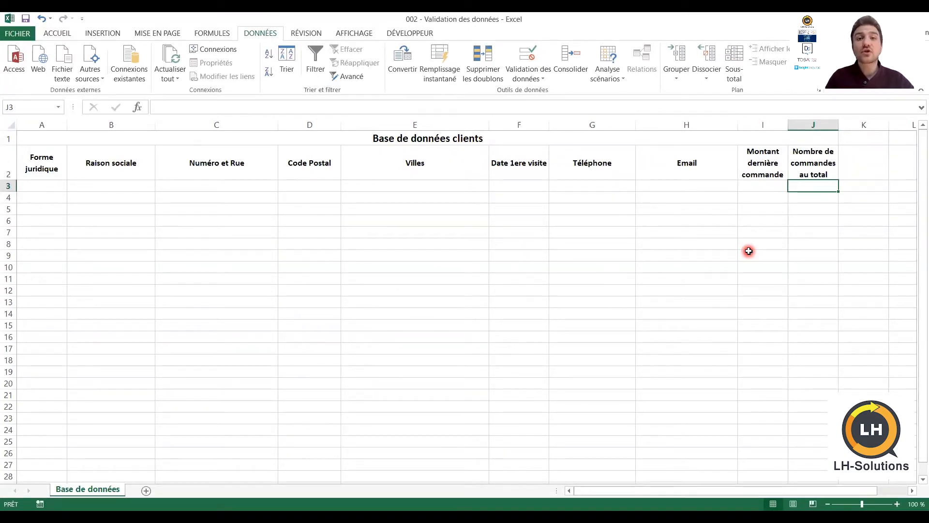
# Validate J3 to the column end as Nombre entier, supérieure ou égale à, minimum 0
pyautogui.press('Up')
pyautogui.press('Down')
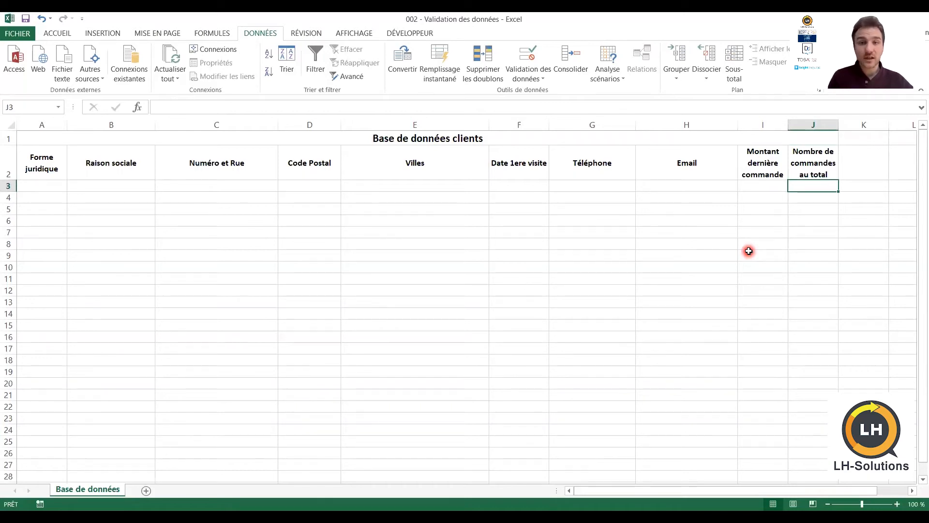
pyautogui.hotkey('ctrl', 'shift', 'Down')
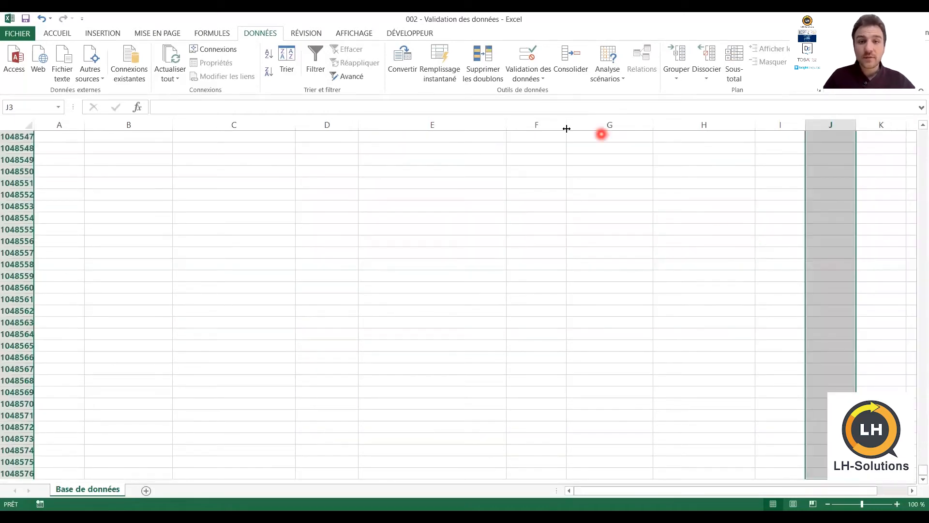
pyautogui.click(531, 79)
pyautogui.click(531, 92)
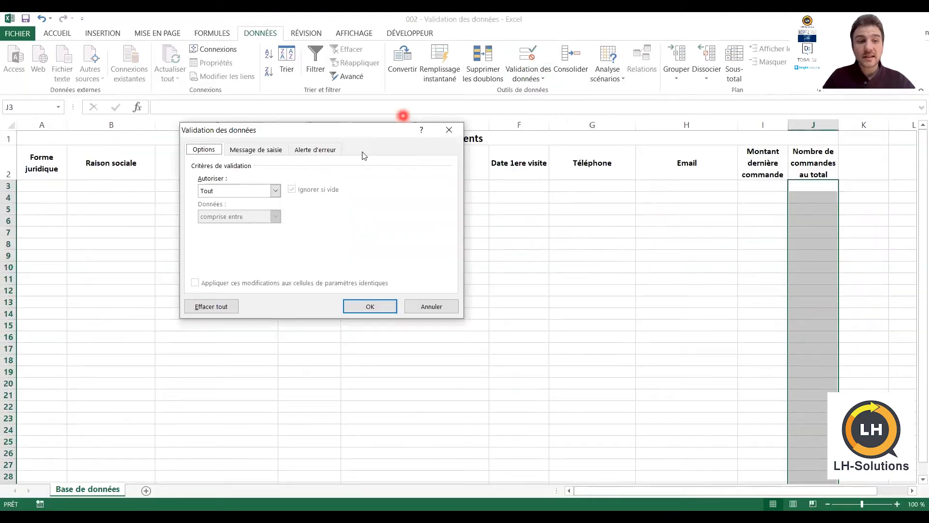
pyautogui.click(257, 191)
pyautogui.click(242, 209)
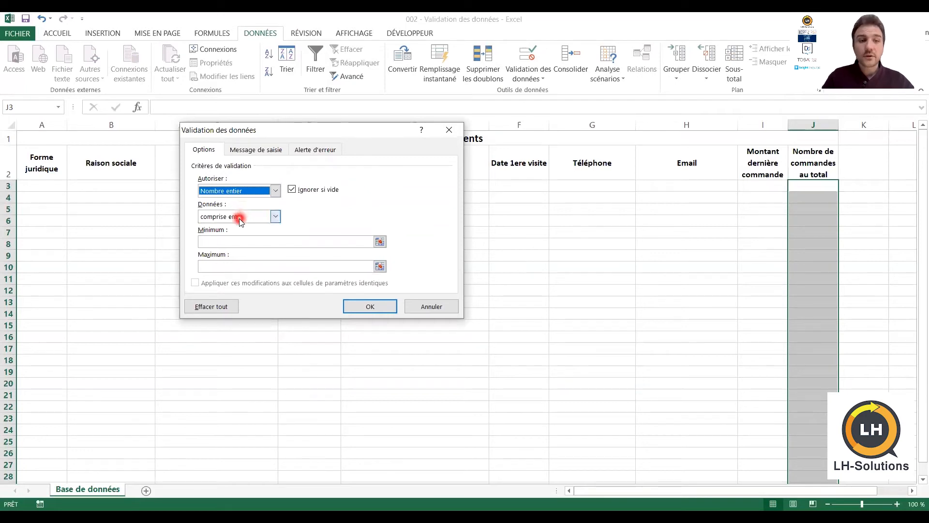
pyautogui.click(268, 216)
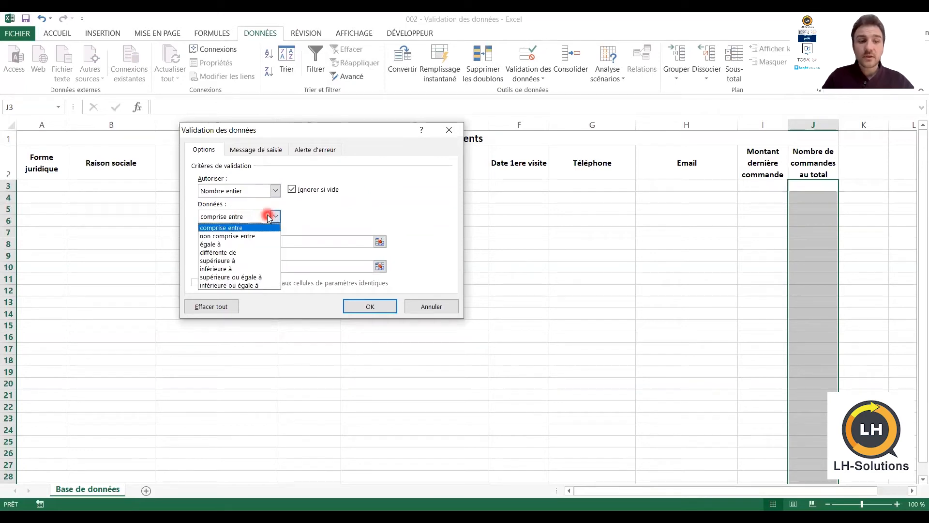
pyautogui.click(268, 277)
pyautogui.click(267, 242)
pyautogui.write('0')
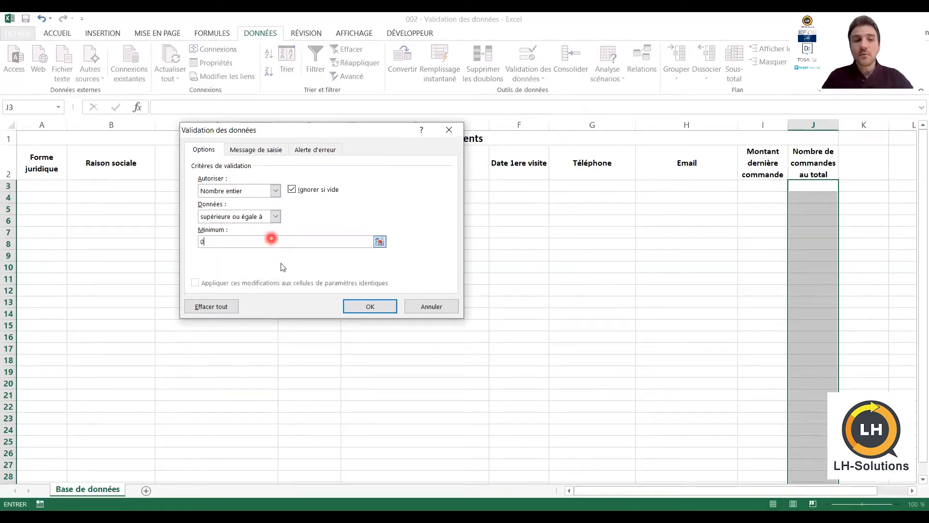
pyautogui.click(370, 308)
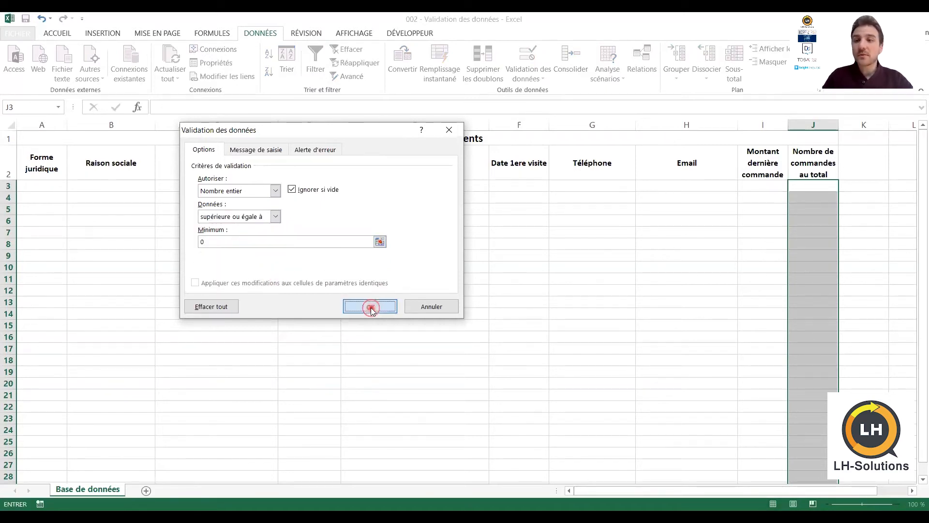
pyautogui.click(820, 188)
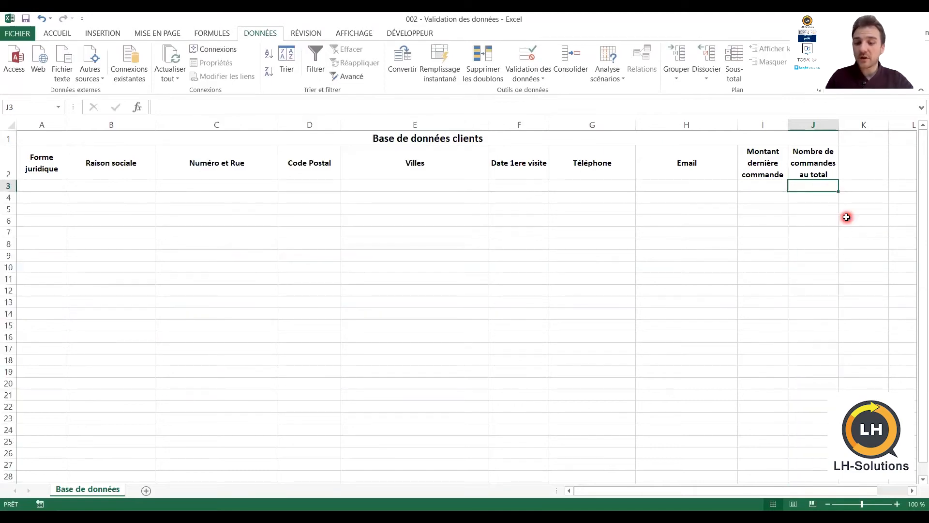
pyautogui.write('5,2')
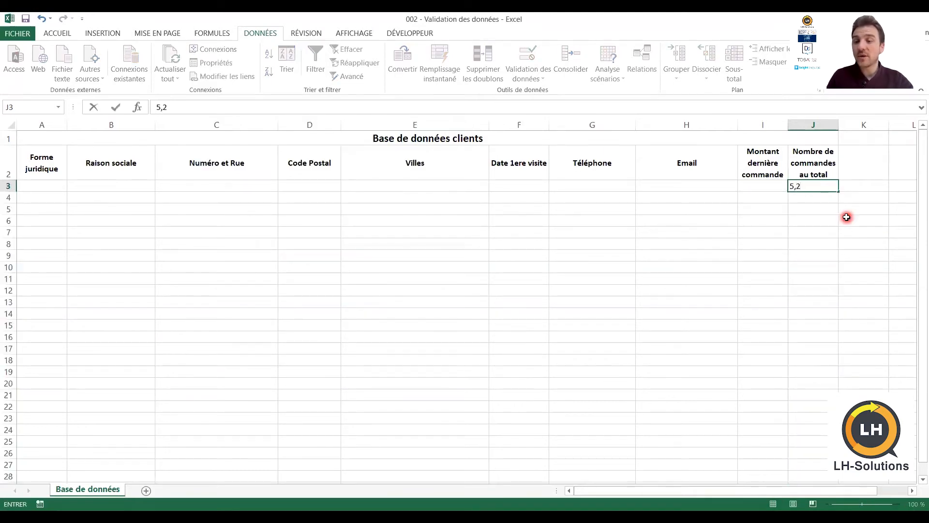
pyautogui.click(847, 218)
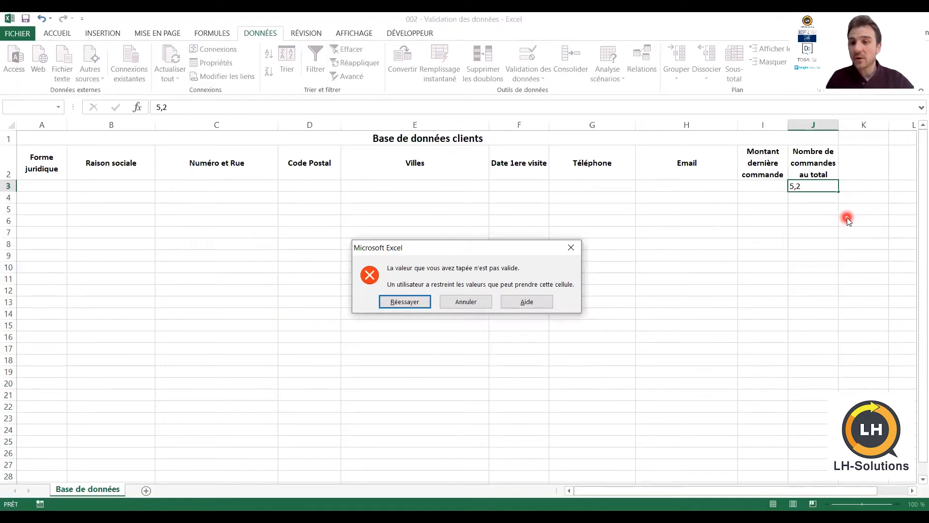
pyautogui.press('Return')
pyautogui.write('5')
pyautogui.press('Return')
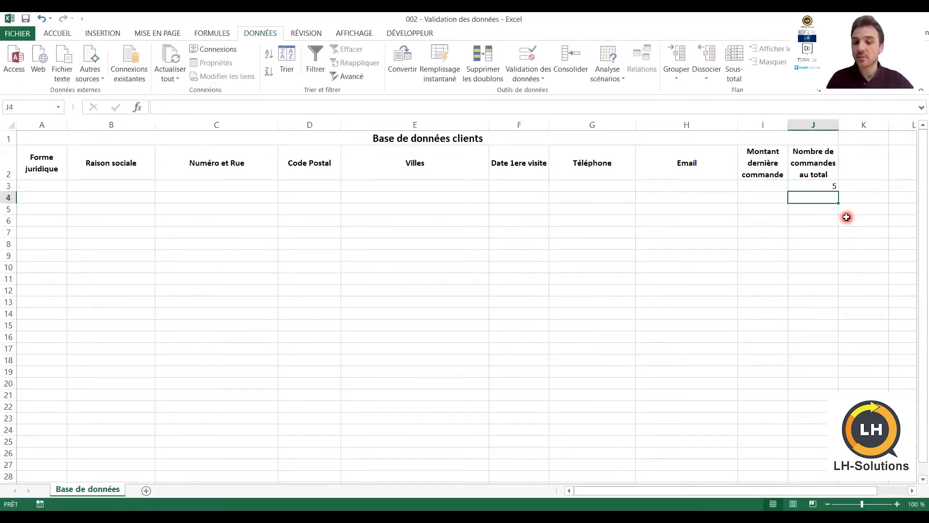
pyautogui.write('15')
pyautogui.press('Return')
pyautogui.press('Up')
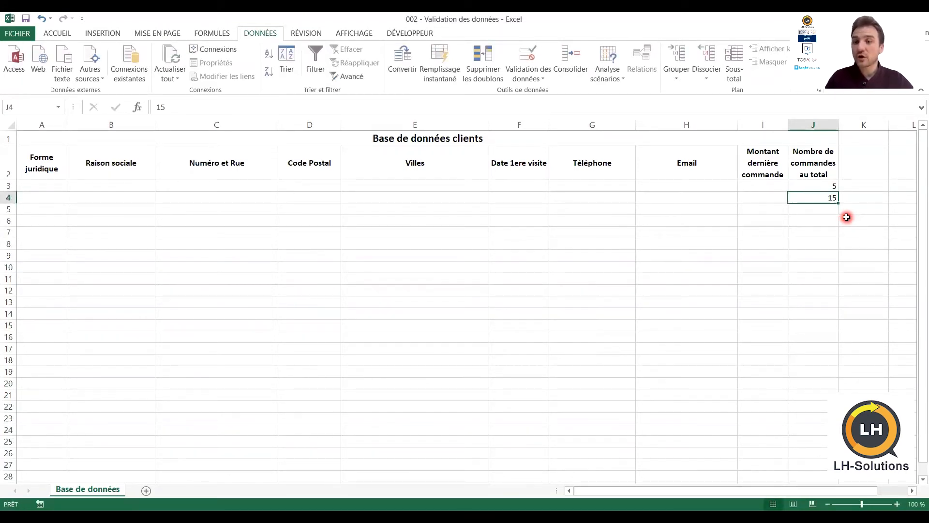
pyautogui.hotkey('shift', 'Up')
pyautogui.press('Delete')
pyautogui.press('Up')
pyautogui.press('Up')
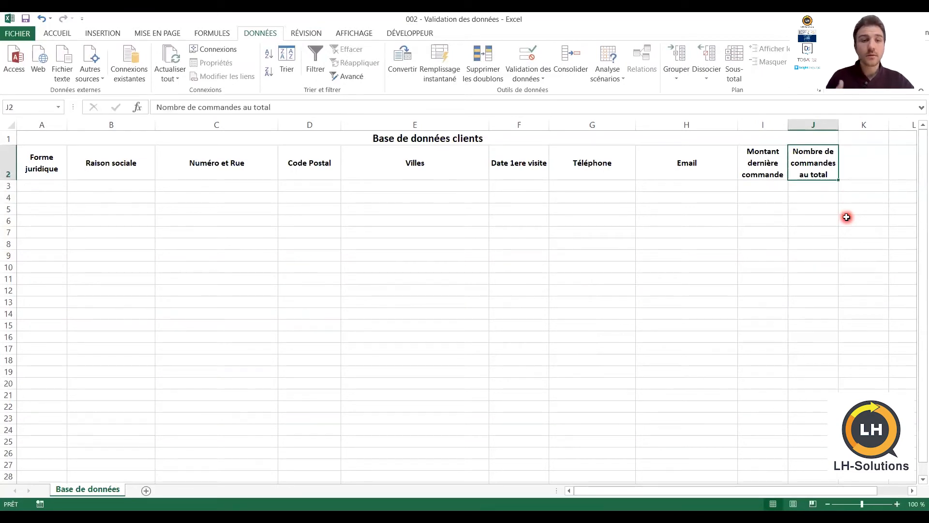
pyautogui.click(534, 78)
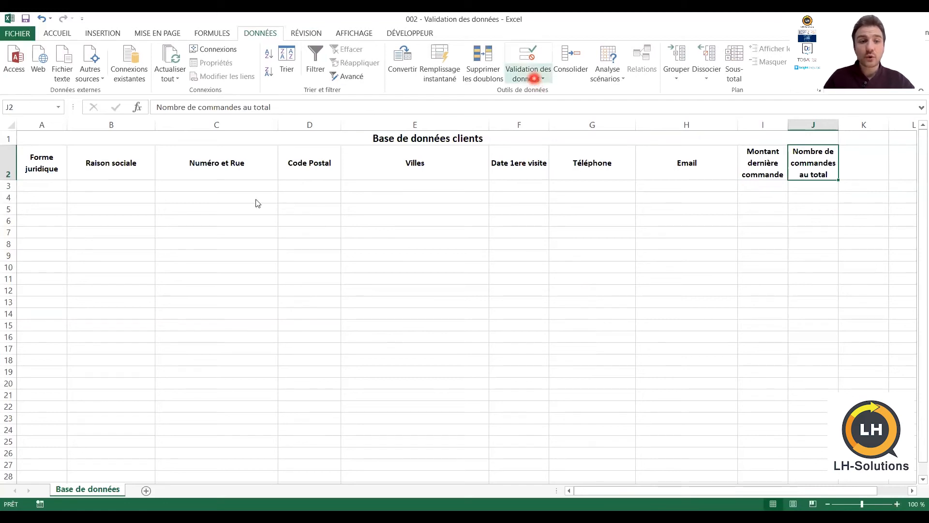
pyautogui.click(258, 192)
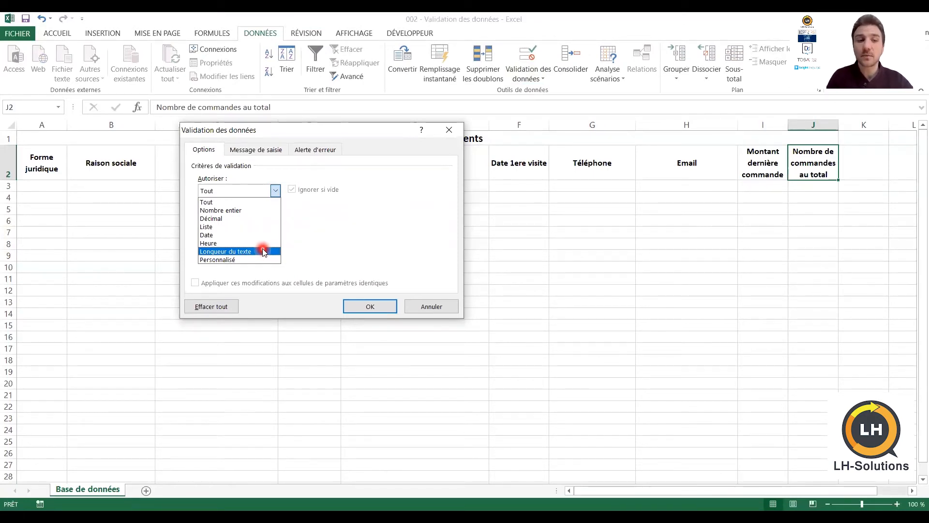
pyautogui.click(233, 227)
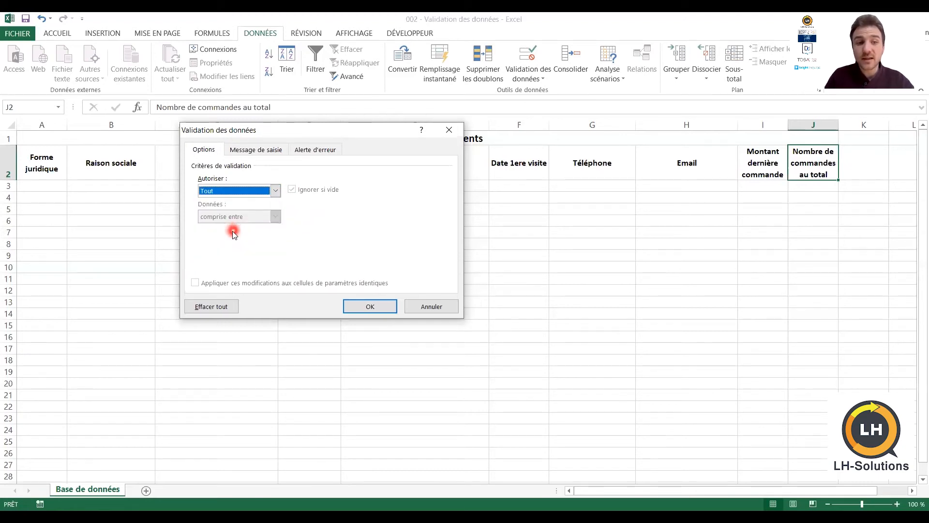
pyautogui.press('Escape')
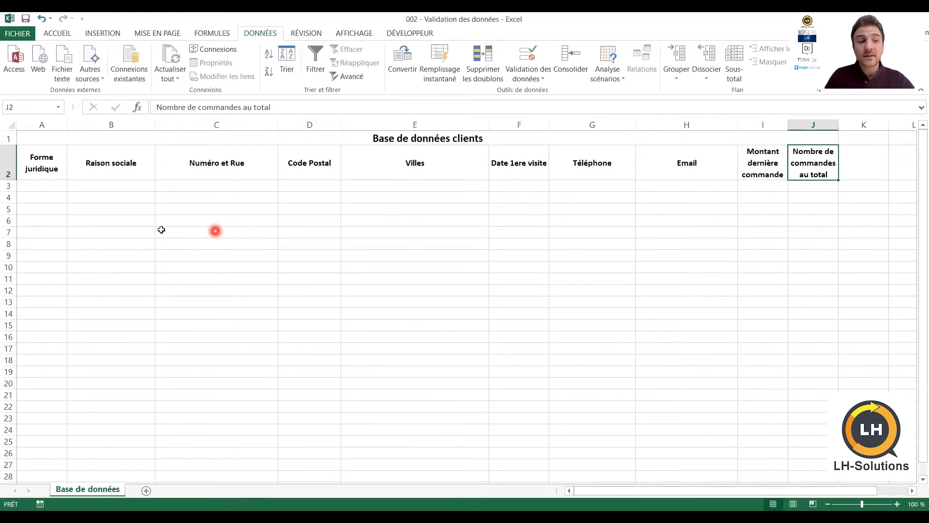
pyautogui.click(60, 173)
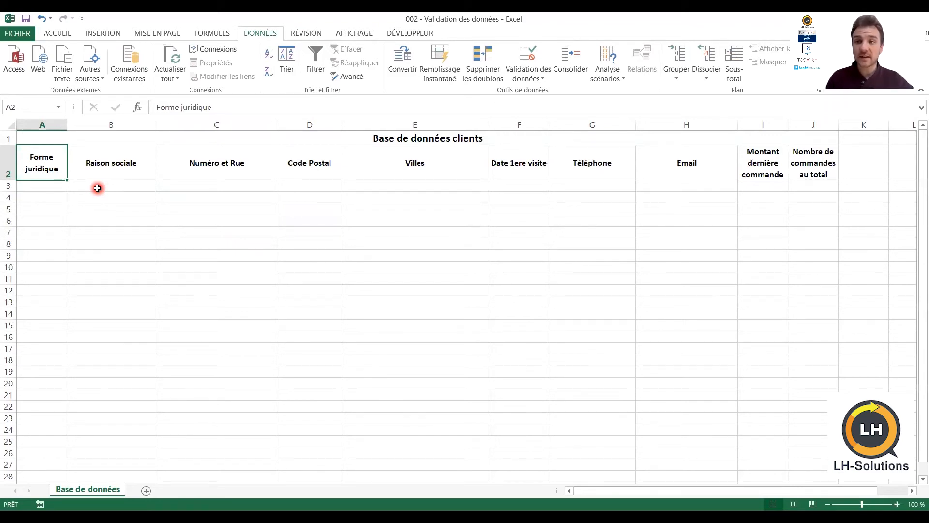
# Give column A from row 3 down a Liste rule with source SARL;EURL;SAS;EI
pyautogui.press('Down')
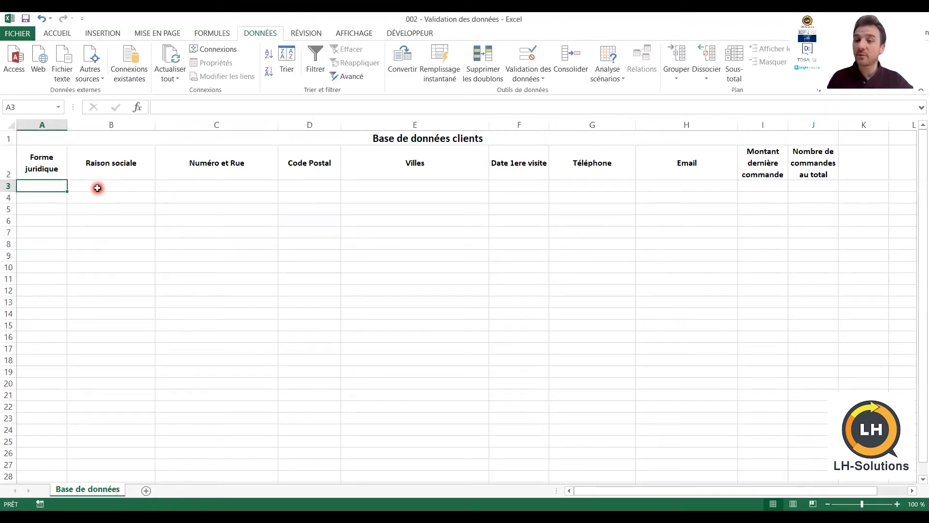
pyautogui.press('Up')
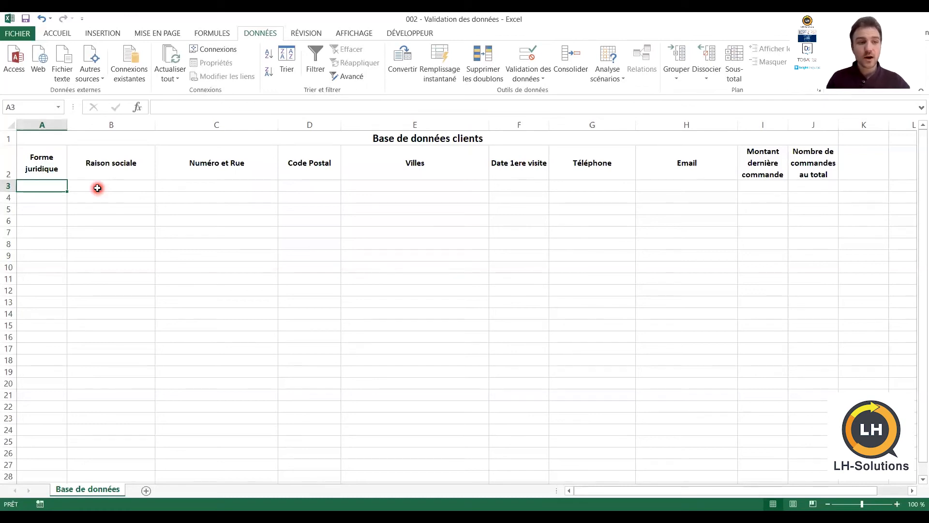
pyautogui.hotkey('ctrl', 'shift', 'Down')
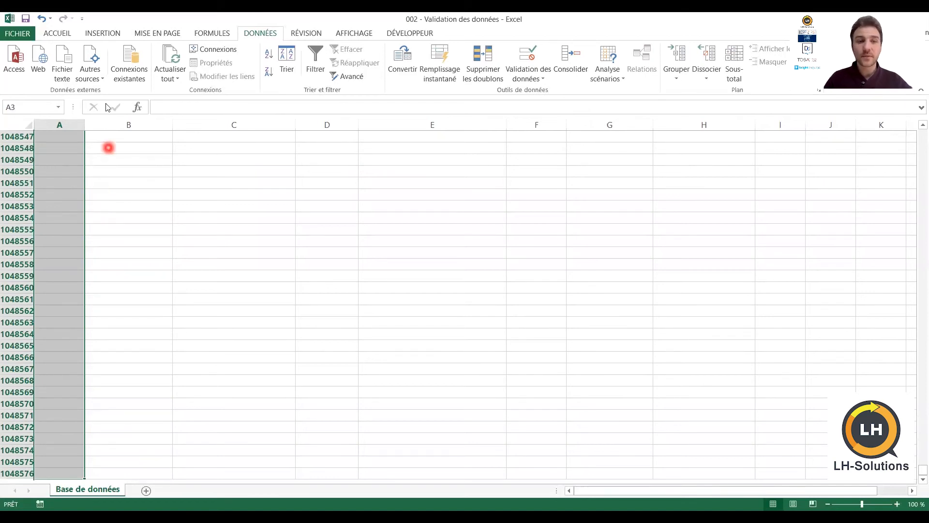
pyautogui.click(533, 80)
pyautogui.click(538, 95)
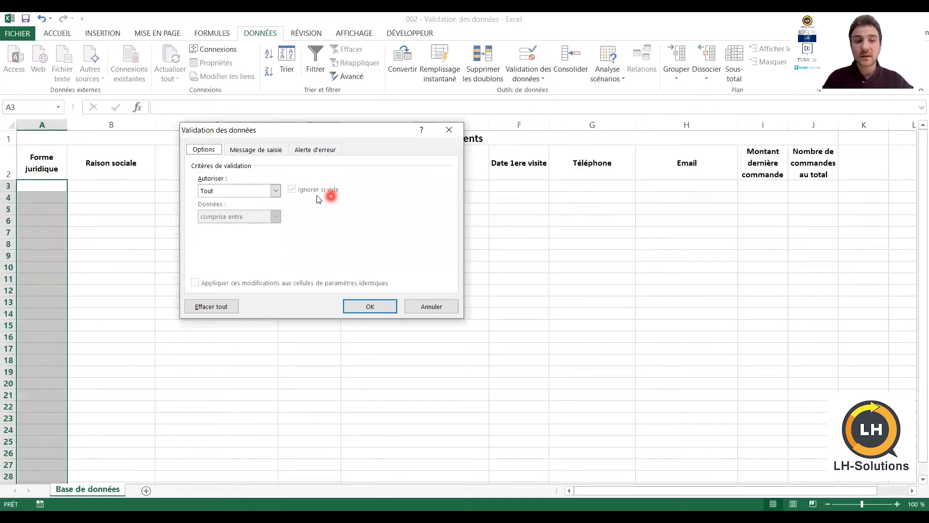
pyautogui.click(276, 191)
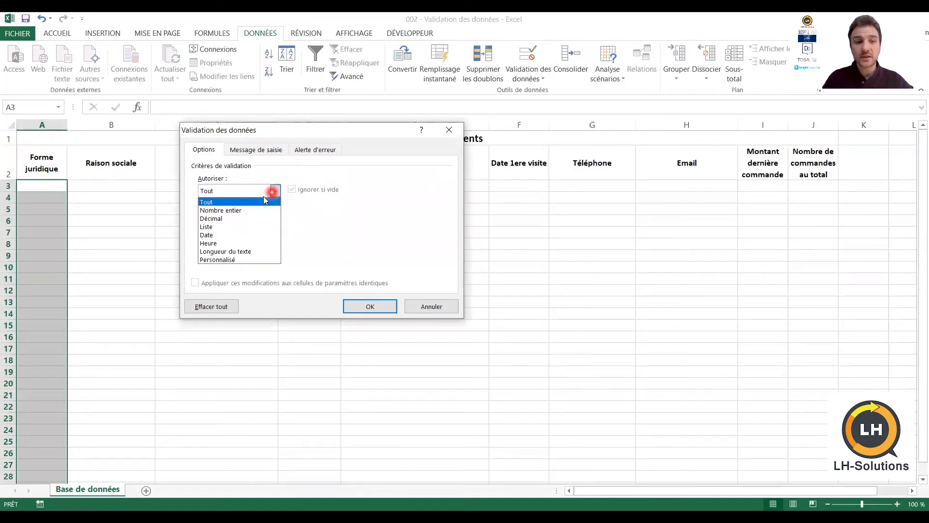
pyautogui.click(227, 226)
pyautogui.click(222, 239)
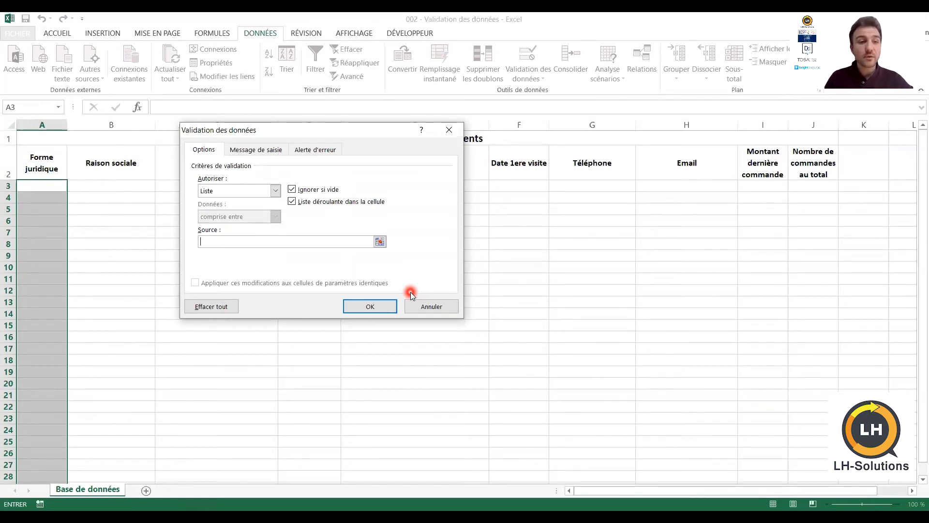
pyautogui.write('SARL;EURL;SAS;EI;')
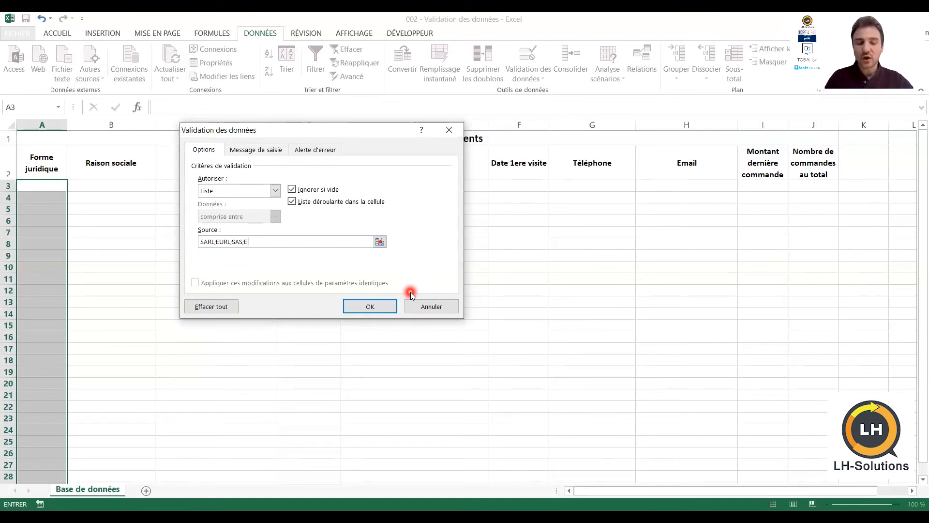
pyautogui.click(383, 306)
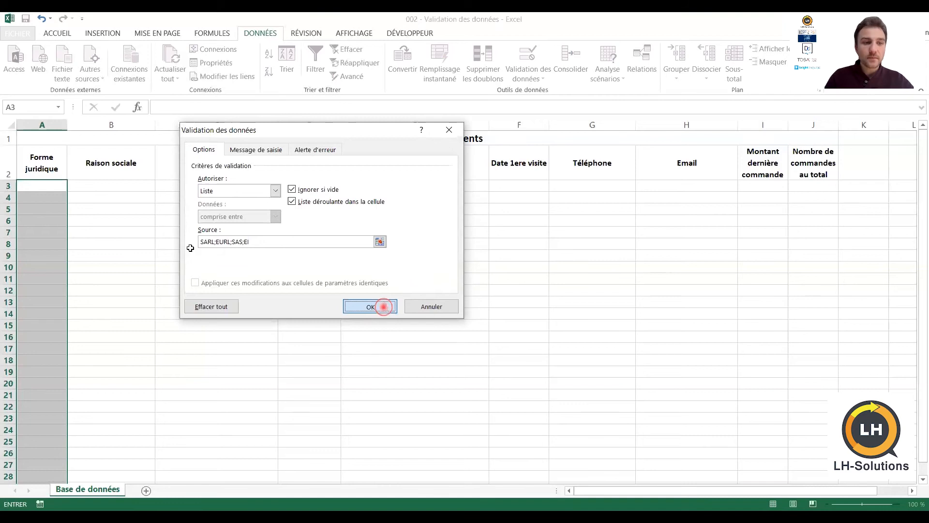
pyautogui.click(46, 208)
pyautogui.click(46, 266)
pyautogui.click(54, 187)
pyautogui.click(72, 186)
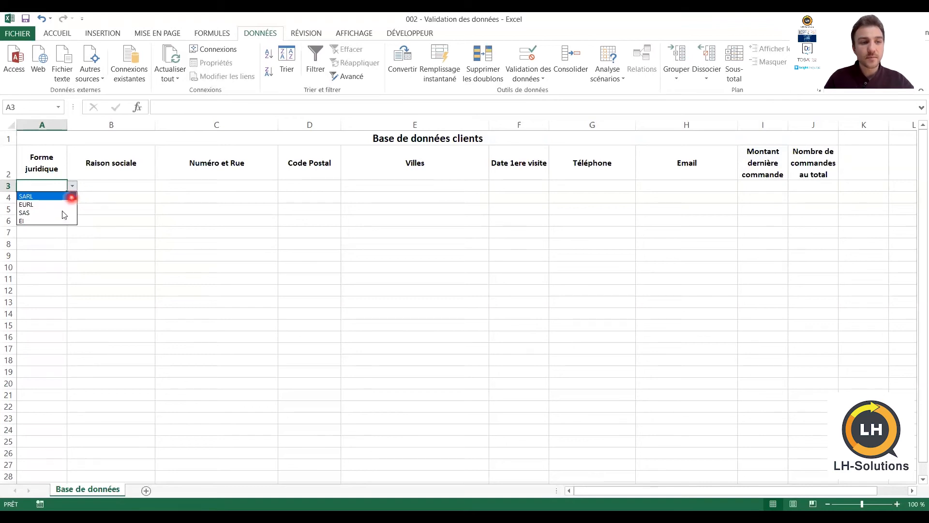
pyautogui.click(72, 185)
pyautogui.write('autre valeur')
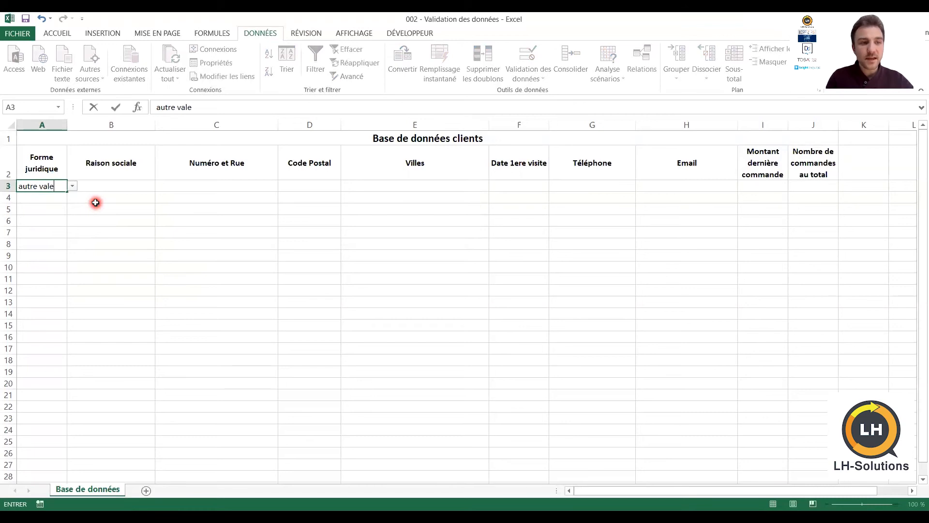
pyautogui.click(96, 202)
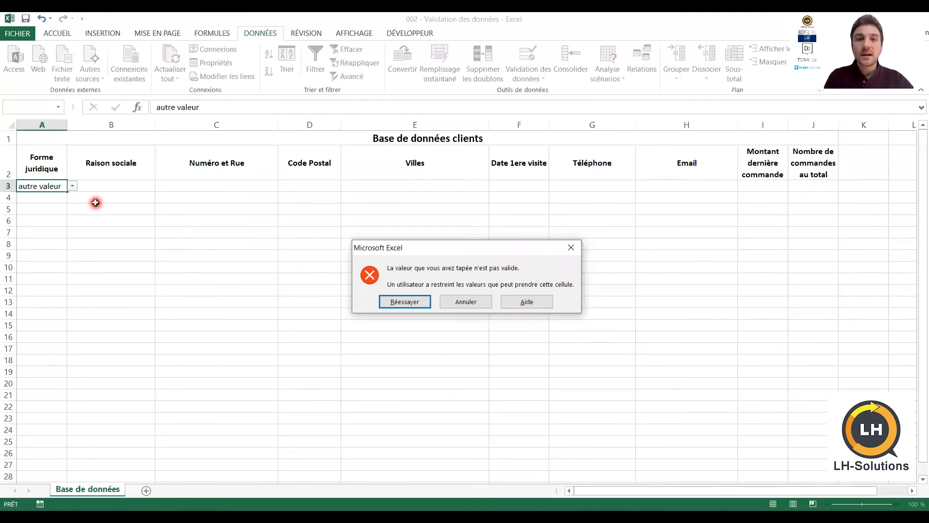
pyautogui.press('Escape')
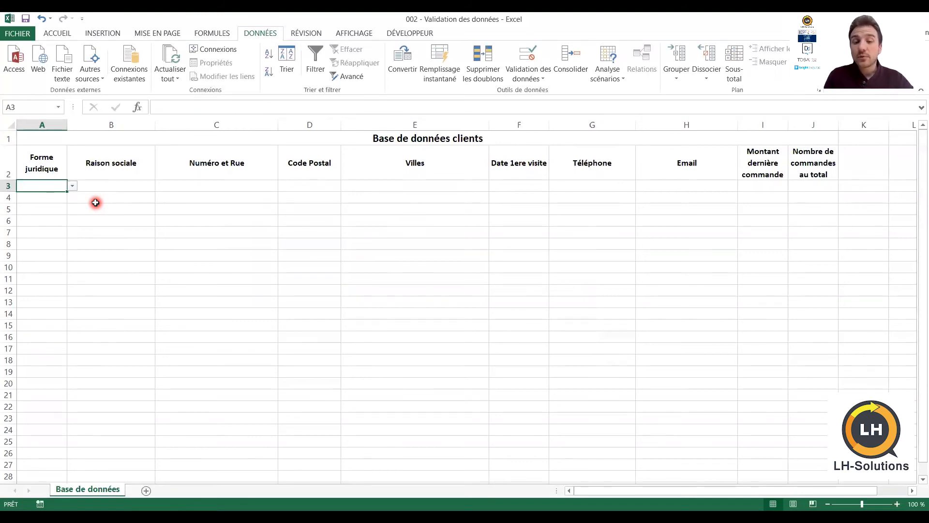
pyautogui.press('Up')
pyautogui.press('Down')
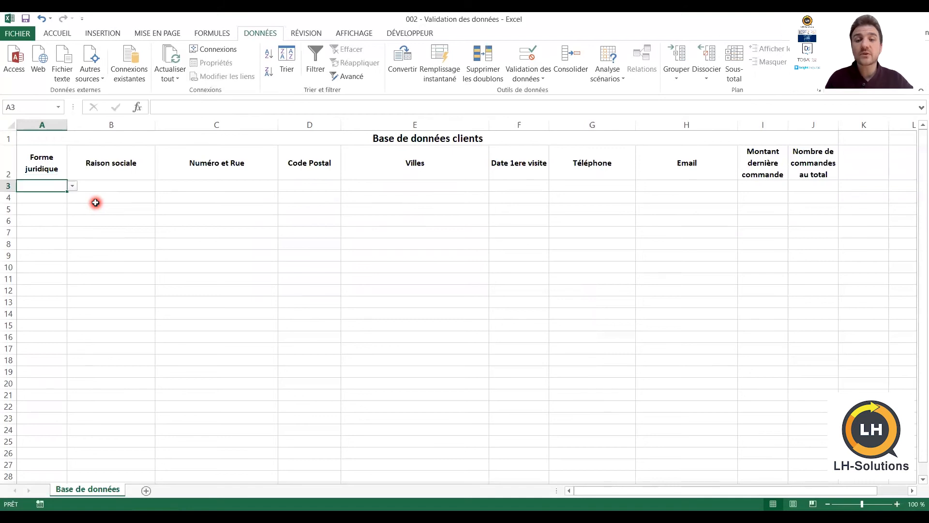
pyautogui.press('Up')
pyautogui.press('Down')
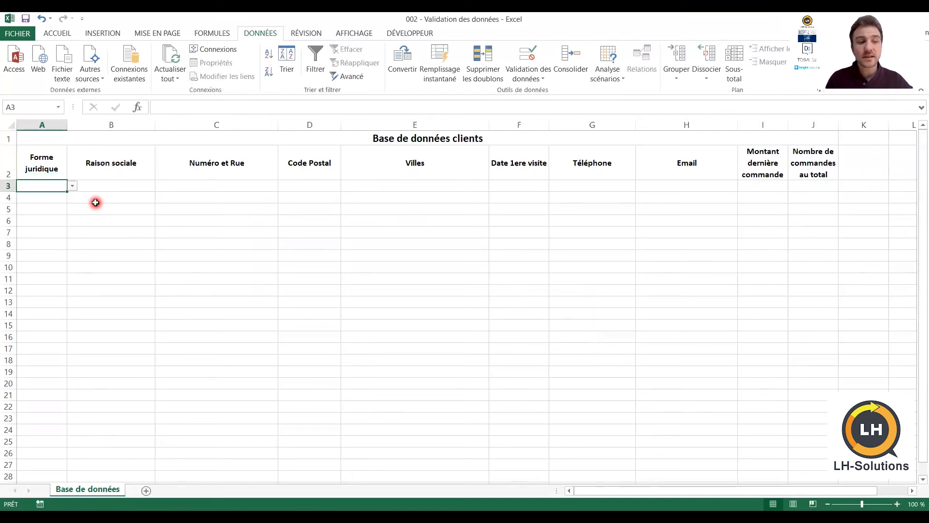
pyautogui.hotkey('ctrl', 'shift', 'Down')
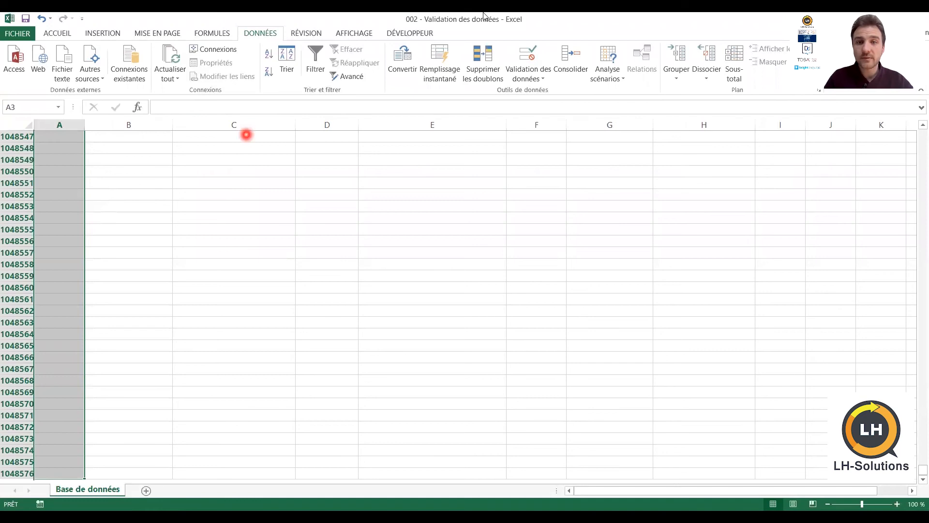
# Append Autres to the legal-form list source in Data Validation
pyautogui.click(529, 78)
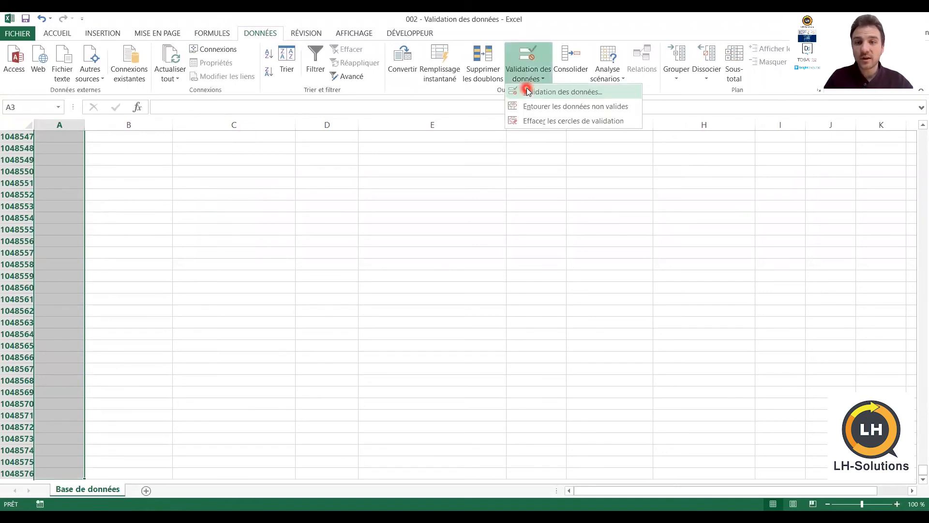
pyautogui.click(529, 91)
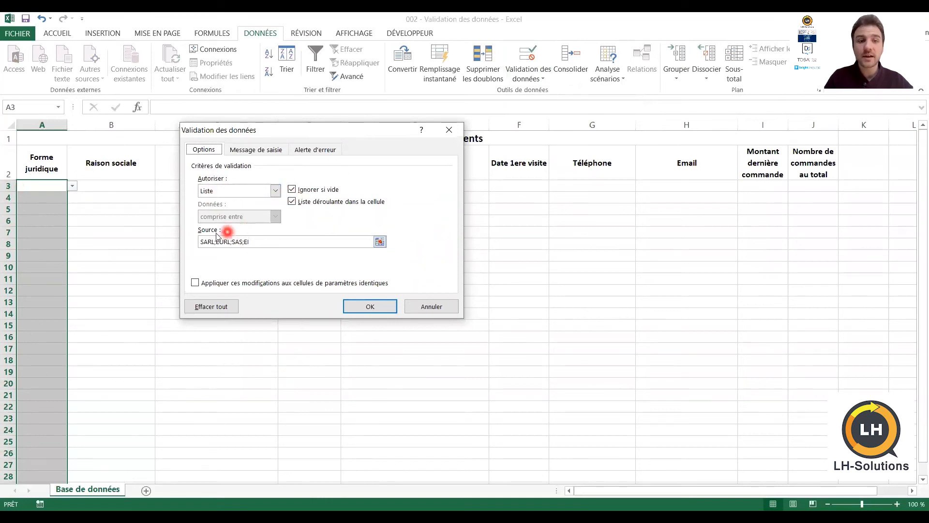
pyautogui.click(299, 246)
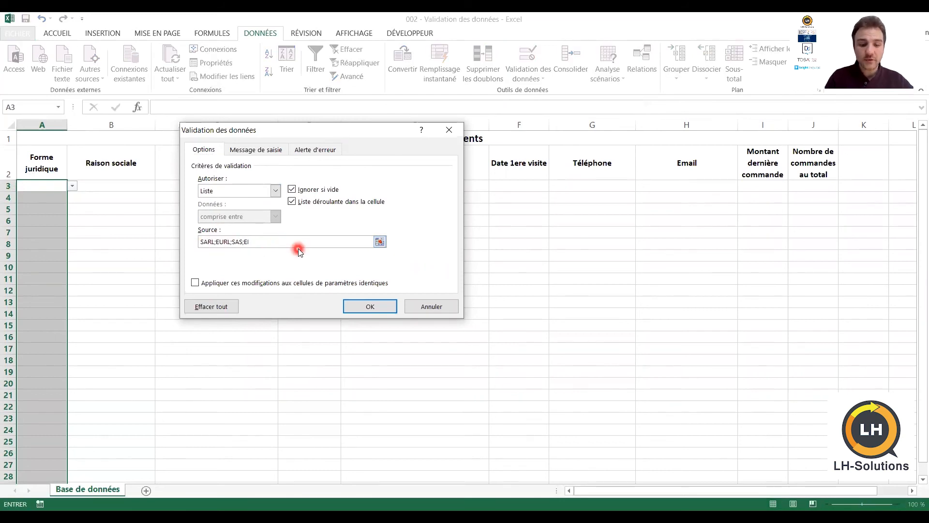
pyautogui.write('Autres')
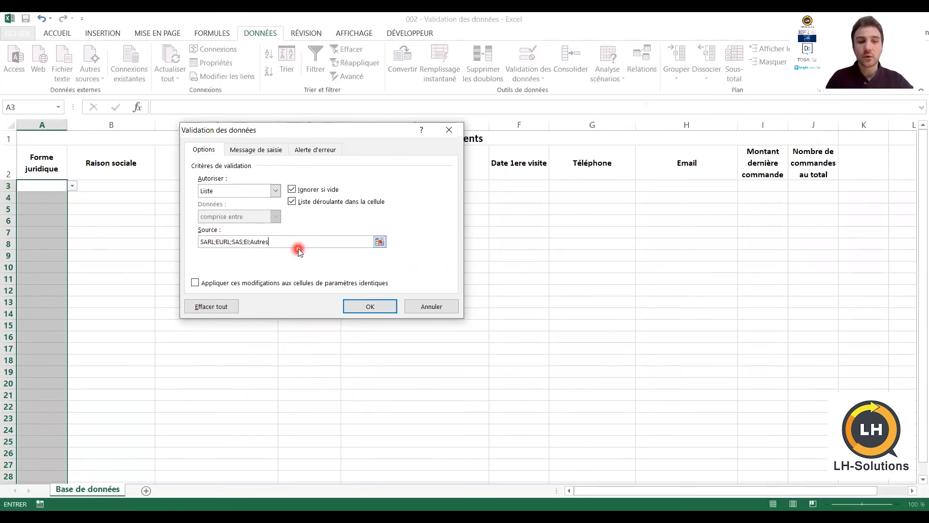
pyautogui.click(369, 306)
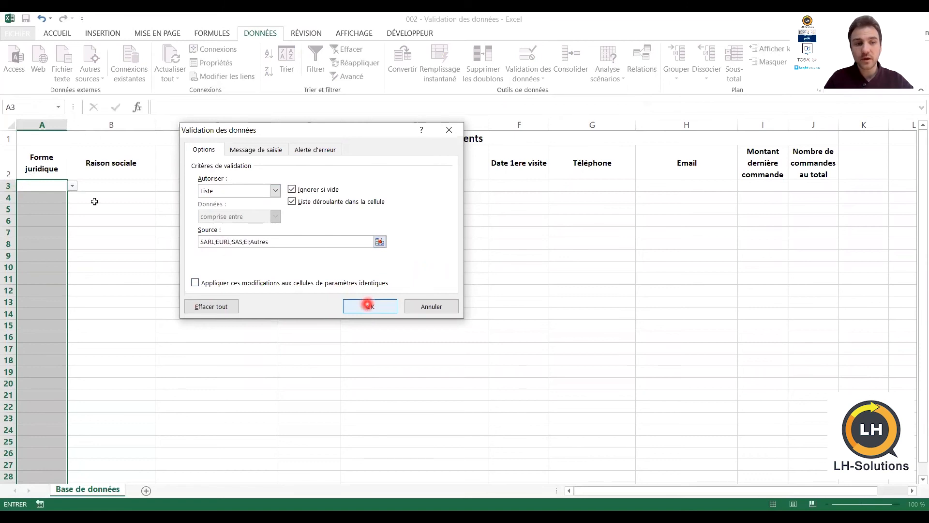
# Pick SARL from cell A3's legal-form dropdown
pyautogui.click(74, 188)
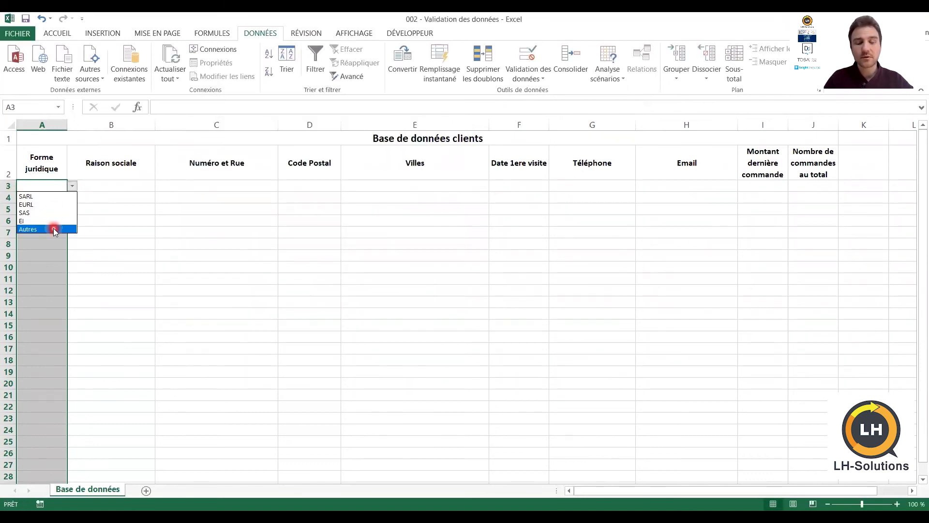
pyautogui.click(302, 231)
pyautogui.click(245, 277)
pyautogui.click(56, 185)
pyautogui.click(72, 186)
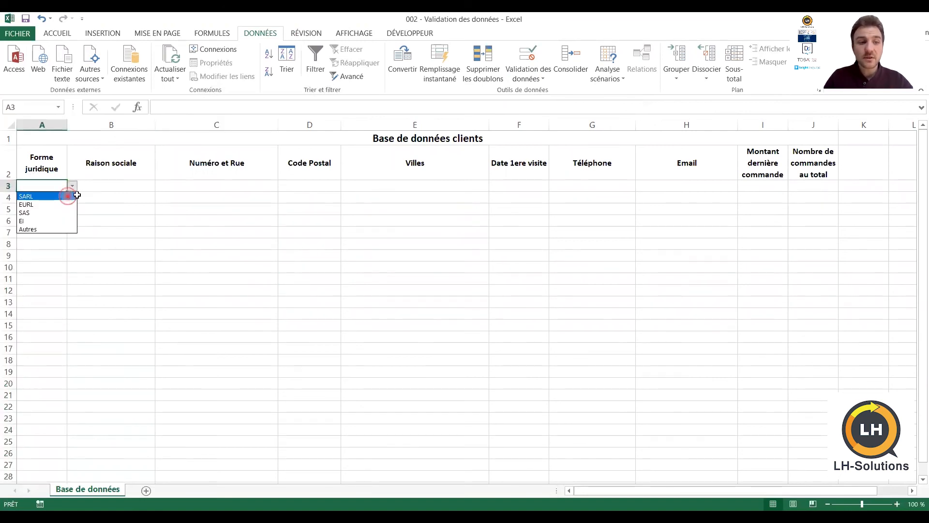
pyautogui.click(74, 193)
pyautogui.click(114, 185)
# Enter LH Solutions, the street address, postal code, city and first visit 01/04/2020 in row 3
pyautogui.write('LH ')
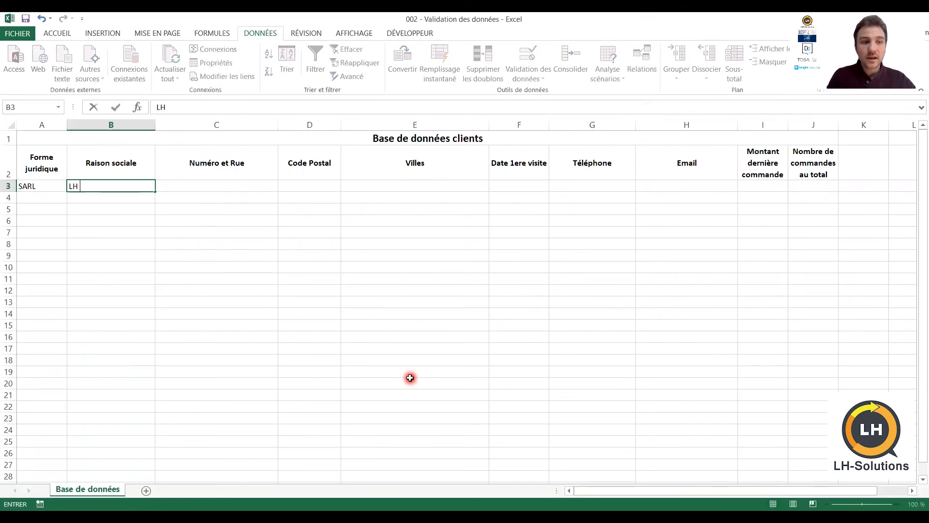
pyautogui.write('Solutions')
pyautogui.press('Tab')
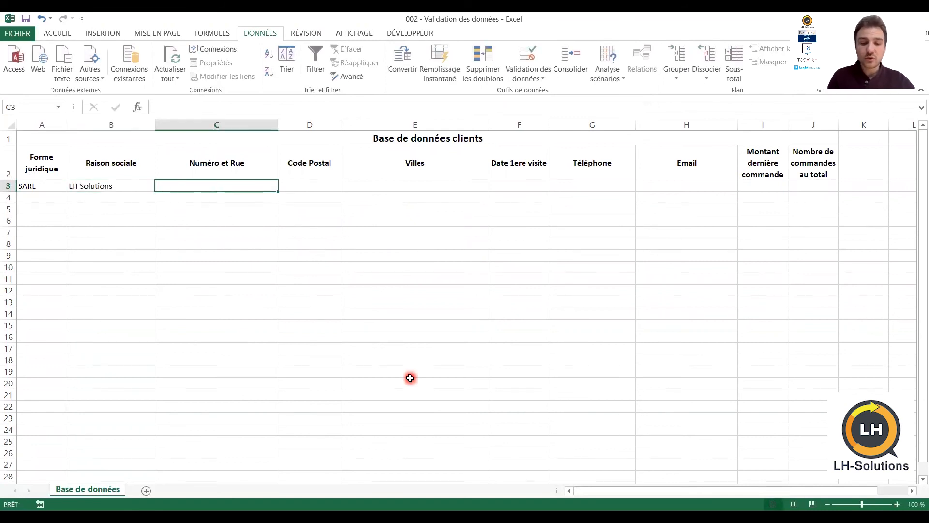
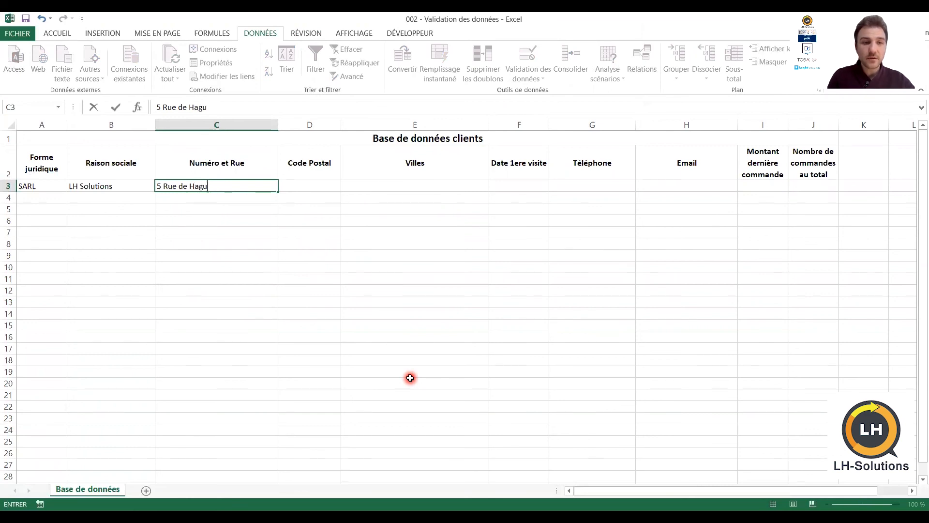
pyautogui.press('Tab')
pyautogui.write('67580')
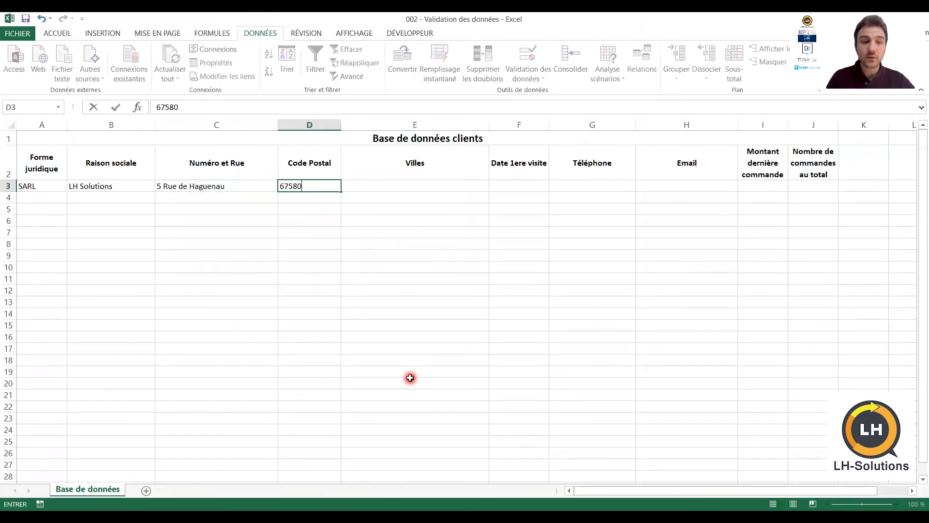
pyautogui.press('Tab')
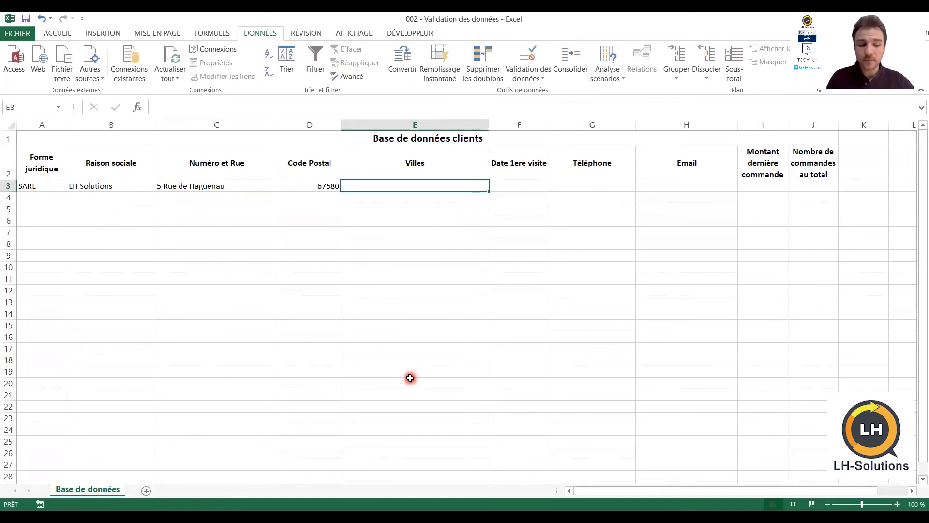
pyautogui.write('Laubach')
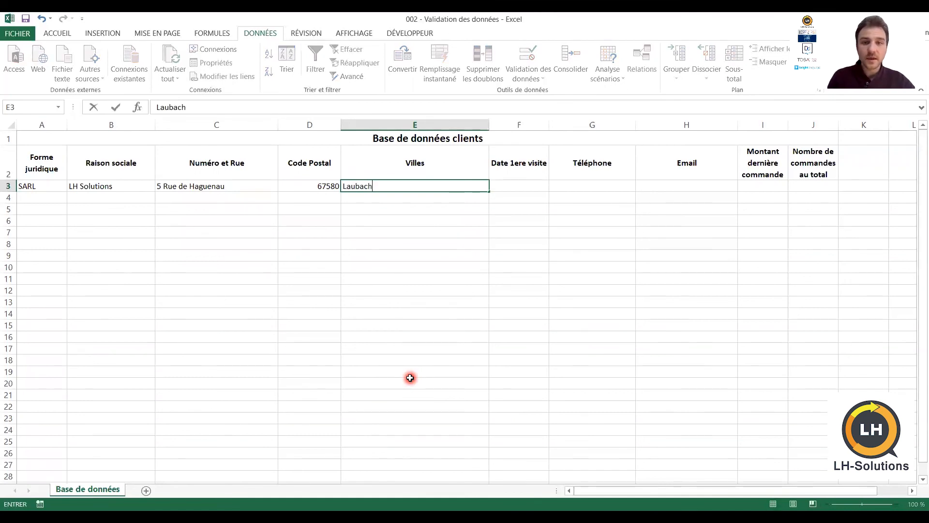
pyautogui.press('Tab')
pyautogui.write('0')
pyautogui.press('BackSpace')
pyautogui.write('01/04/2020')
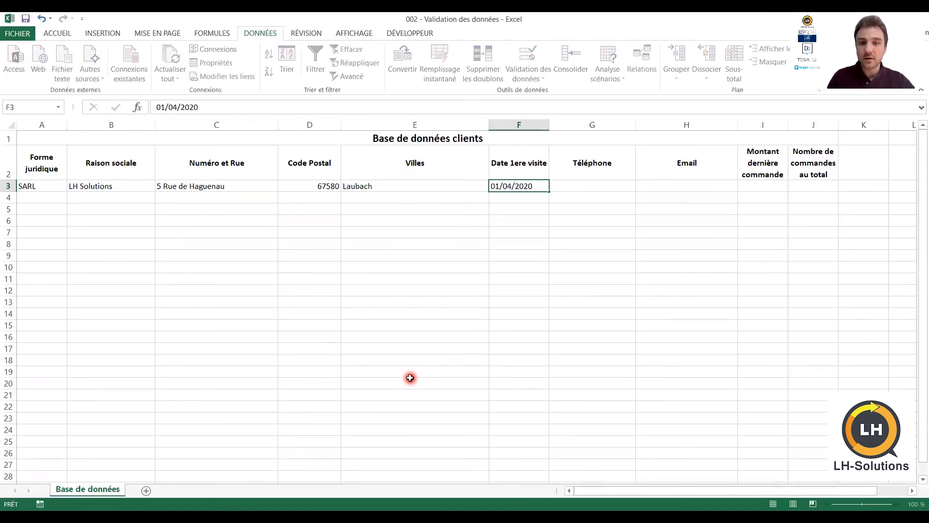
pyautogui.press('Tab')
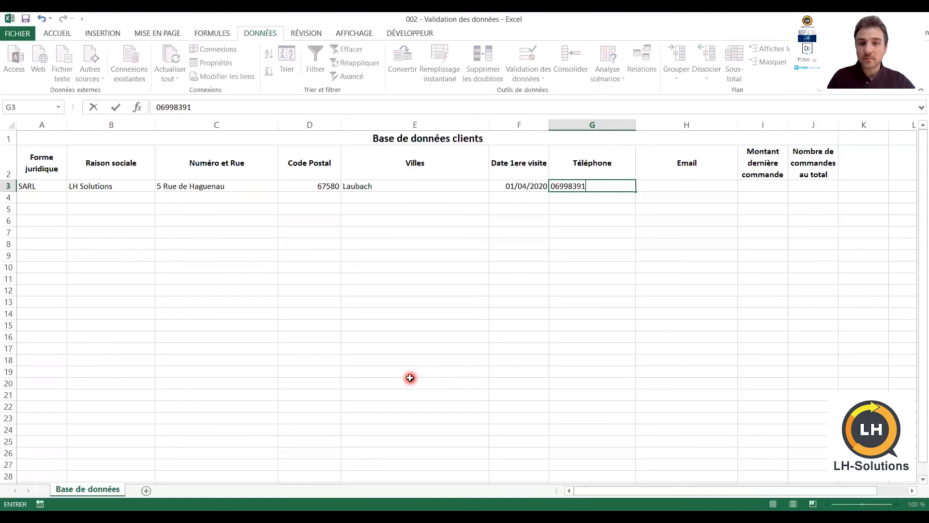
# Enter the client's phone number, prefixed with an apostrophe to keep its leading zero
pyautogui.click(551, 187)
pyautogui.press('Tab')
pyautogui.press('Left')
pyautogui.press('Left')
pyautogui.press('Left')
pyautogui.press('Left')
pyautogui.press('Left')
pyautogui.press('Right')
pyautogui.press('Right')
pyautogui.press('Right')
pyautogui.press('Right')
pyautogui.press('Right')
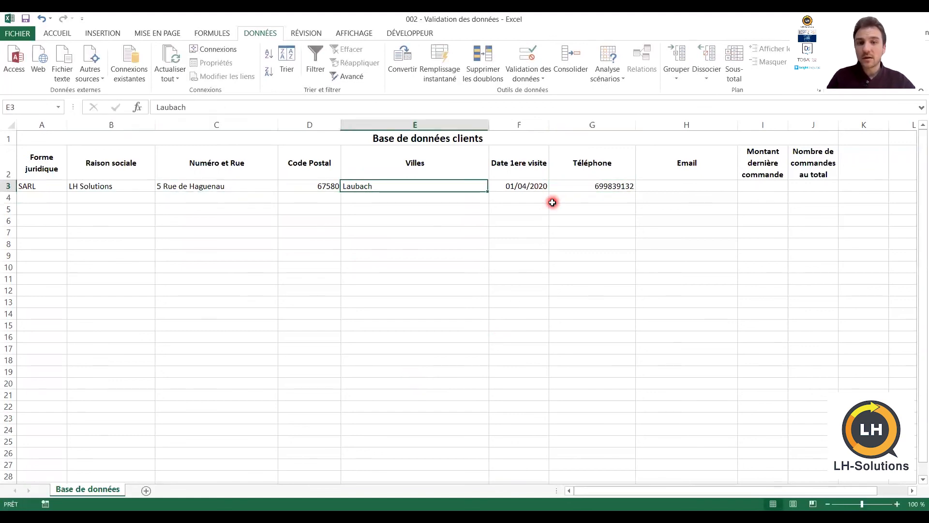
pyautogui.press('F2')
pyautogui.write("'0")
pyautogui.press('Return')
pyautogui.press('Up')
# Fill in the client's email, autofit the Email column, then enter amount 100 and 2 orders
pyautogui.press('Right')
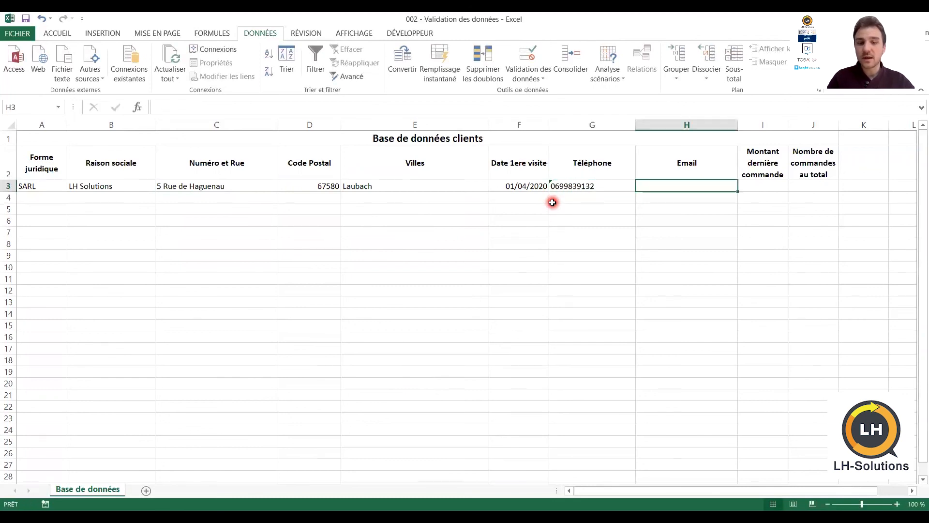
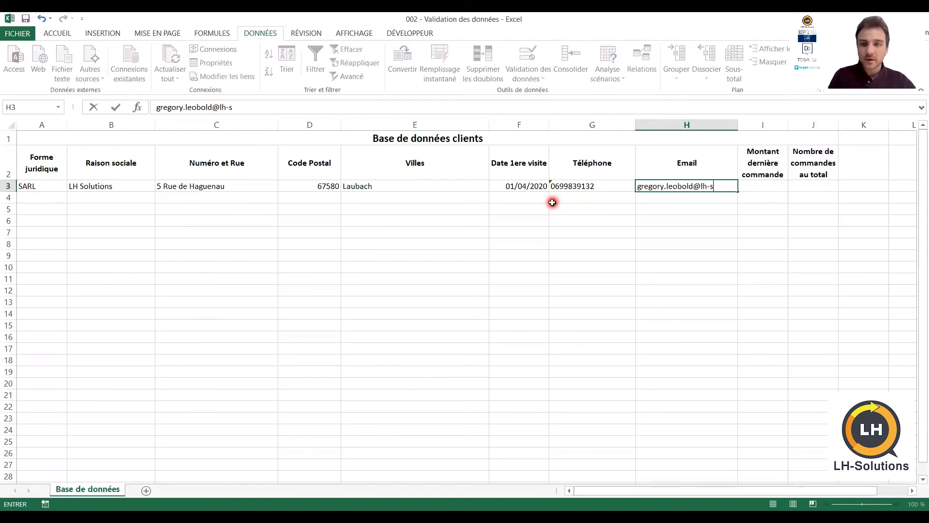
pyautogui.press('Return')
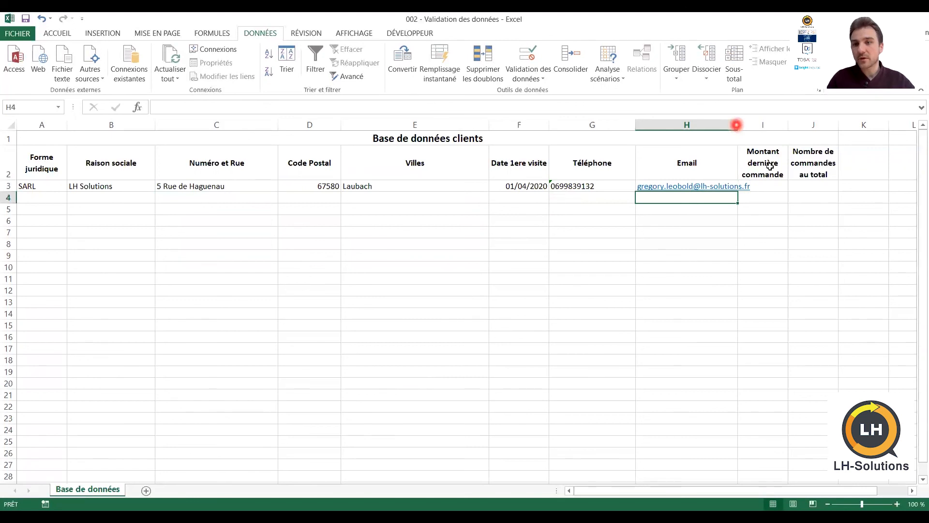
pyautogui.doubleClick(736, 127)
pyautogui.click(801, 186)
pyautogui.write('100')
pyautogui.press('Tab')
pyautogui.write('2')
pyautogui.press('Return')
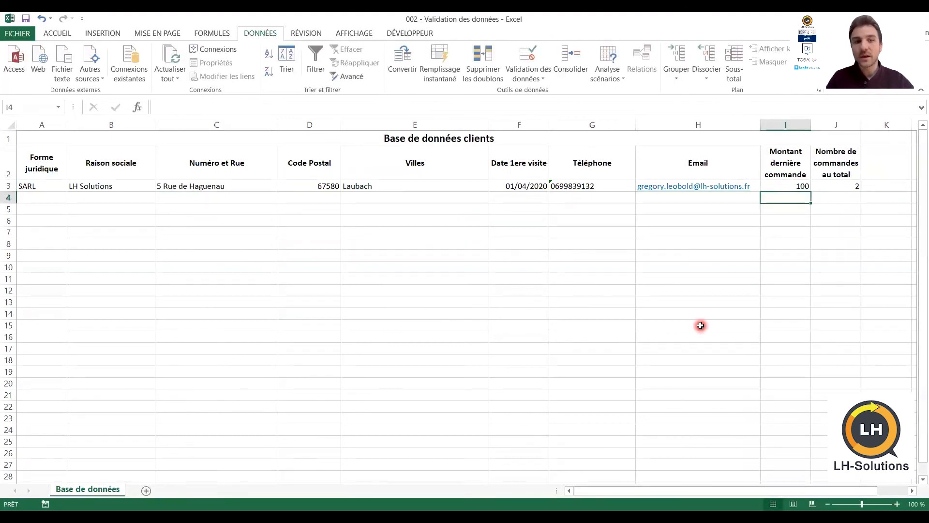